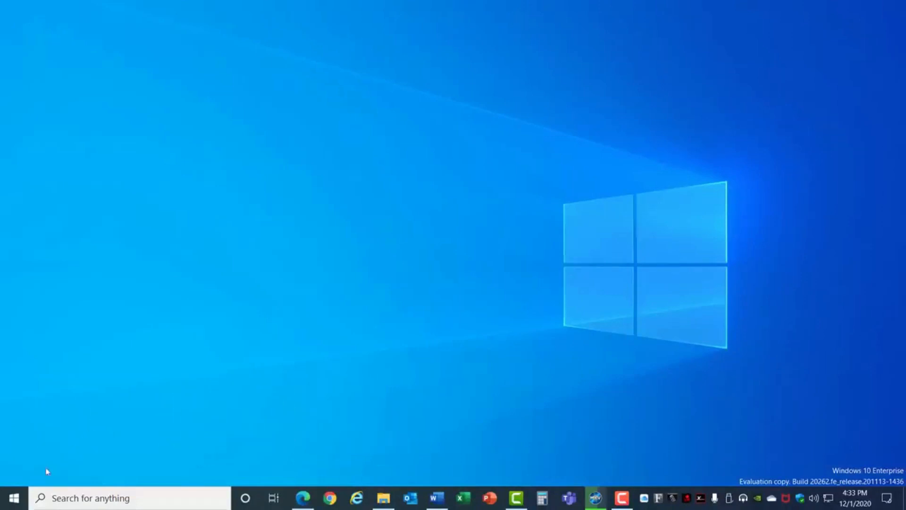
Open the Power & sleep page of the System settings
{"action": "left_click", "coordinate": [15, 498]}
{"action": "left_click", "coordinate": [15, 445]}
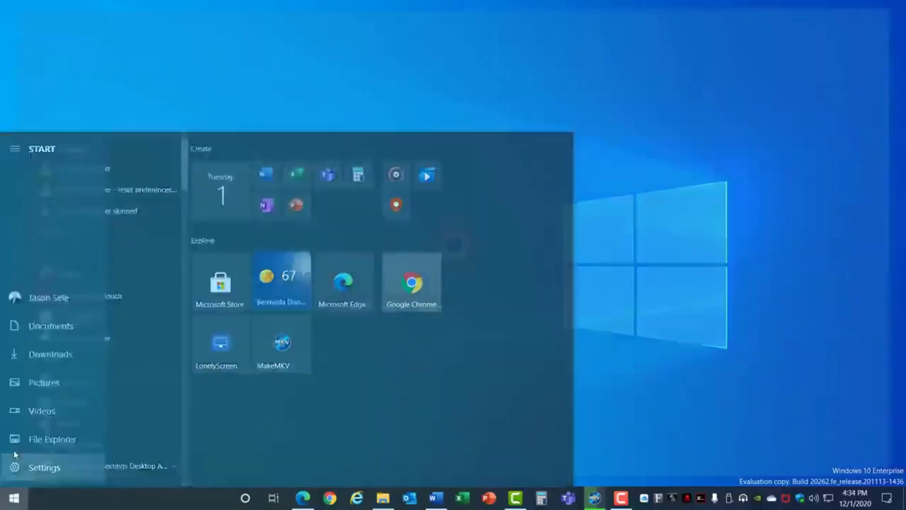
{"action": "left_click", "coordinate": [99, 157]}
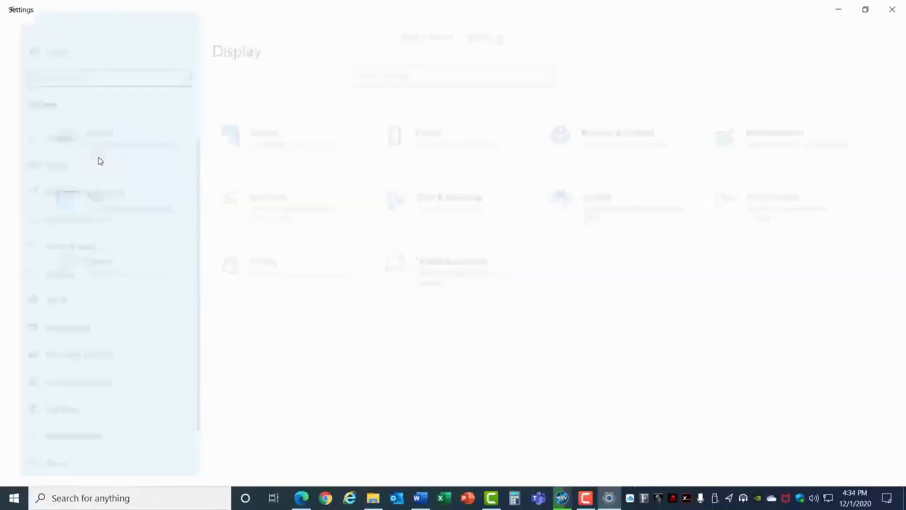
{"action": "left_click", "coordinate": [54, 245]}
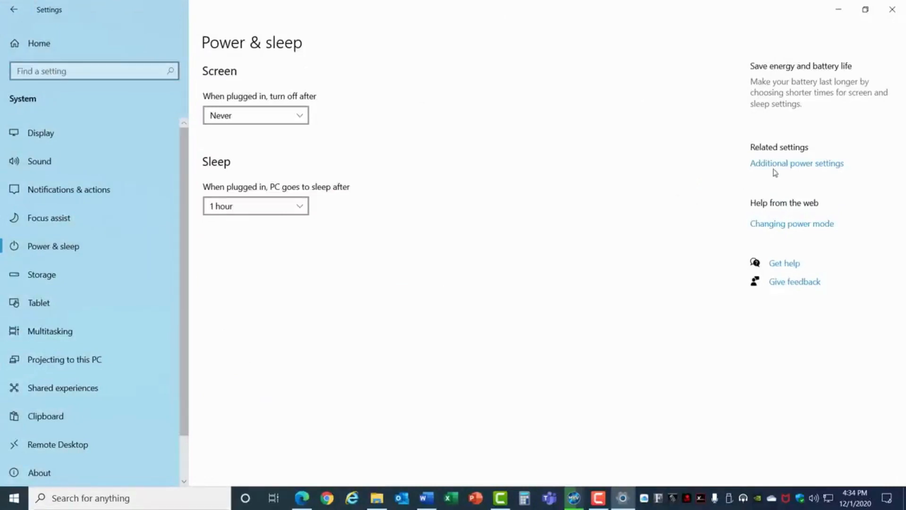
Select the Ultimate Performance power plan in the additional power settings and close Power Options
{"action": "left_click", "coordinate": [777, 164]}
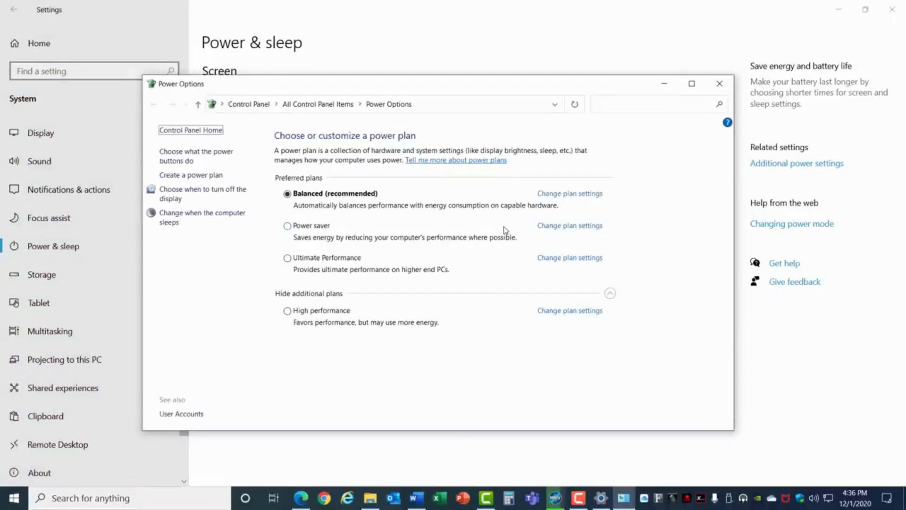
{"action": "left_click", "coordinate": [334, 259]}
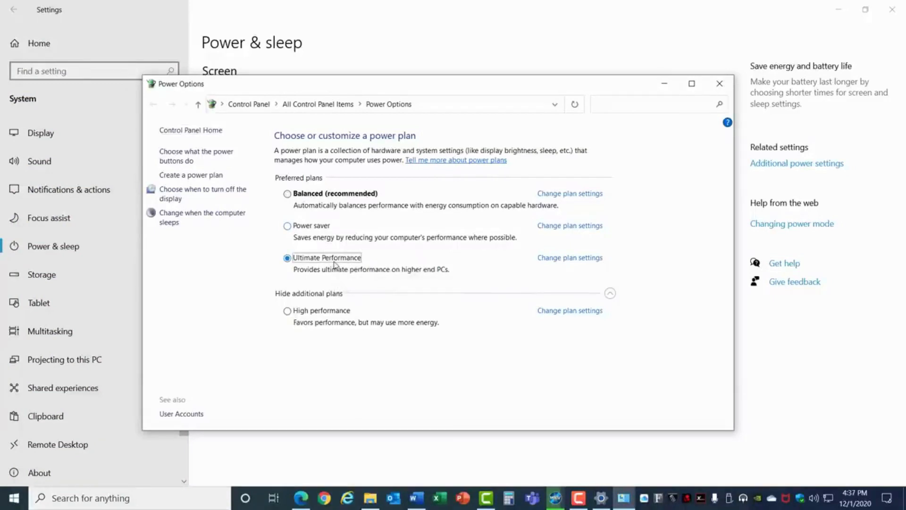
{"action": "left_click", "coordinate": [332, 312]}
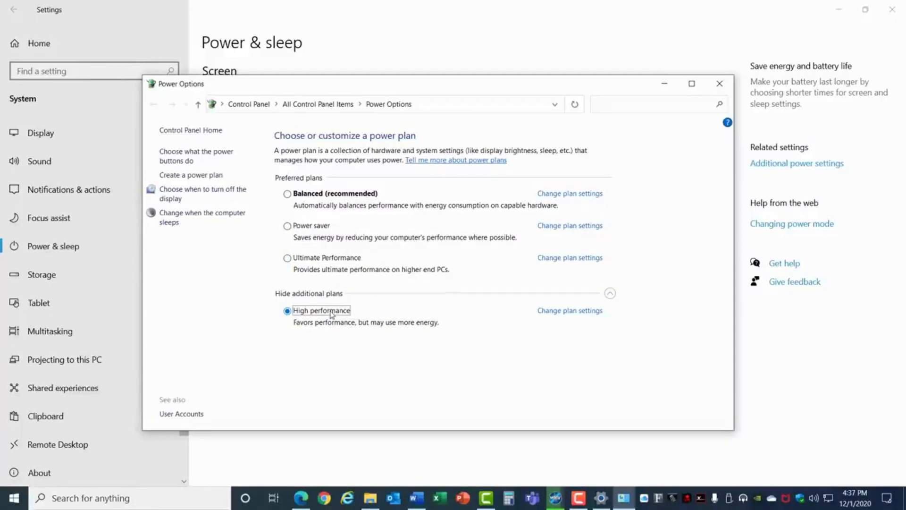
{"action": "left_click", "coordinate": [334, 263]}
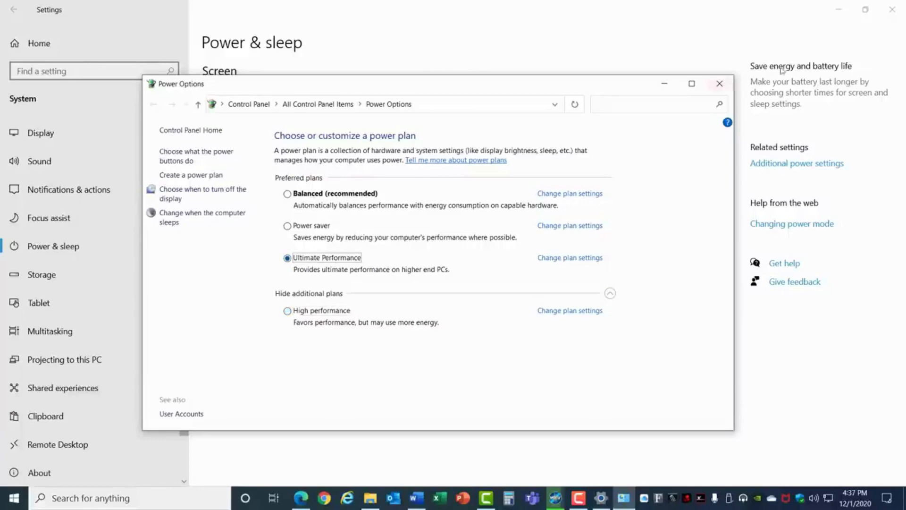
{"action": "left_click", "coordinate": [719, 84]}
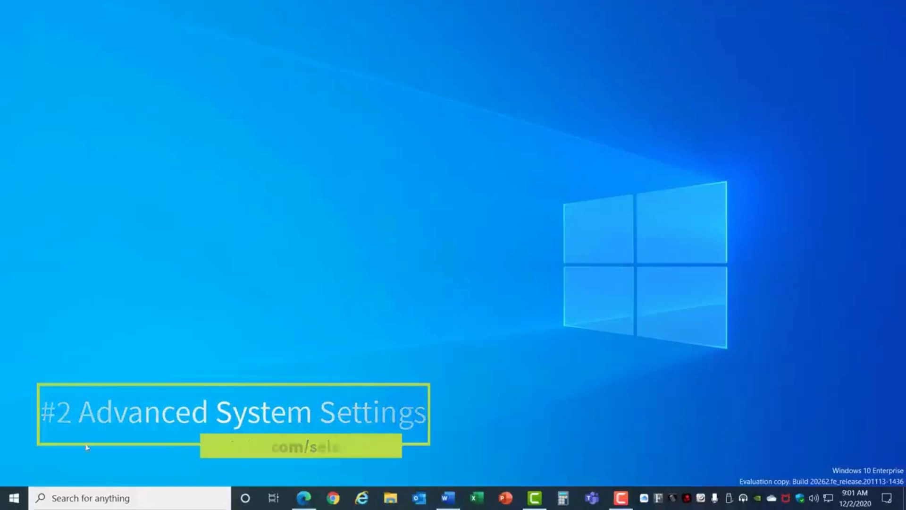
Open the Performance Options from the advanced system settings on the About page
{"action": "left_click", "coordinate": [16, 498]}
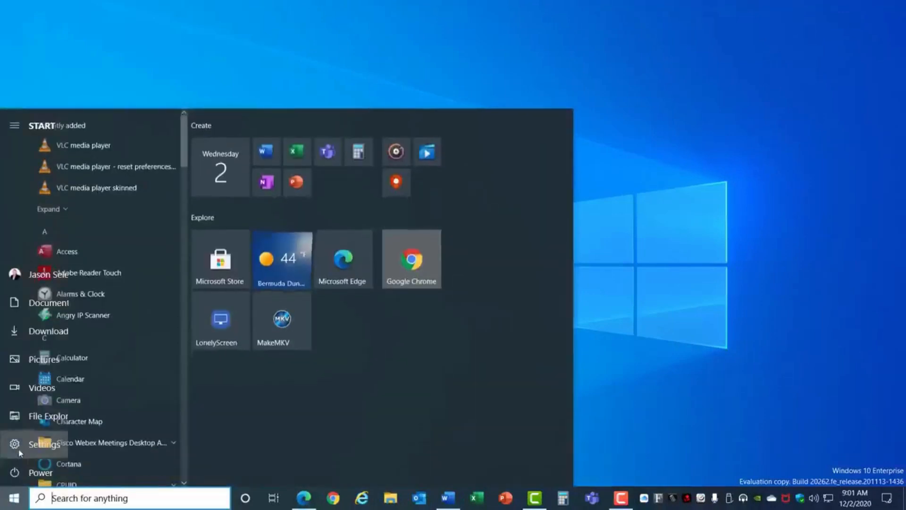
{"action": "left_click", "coordinate": [21, 450]}
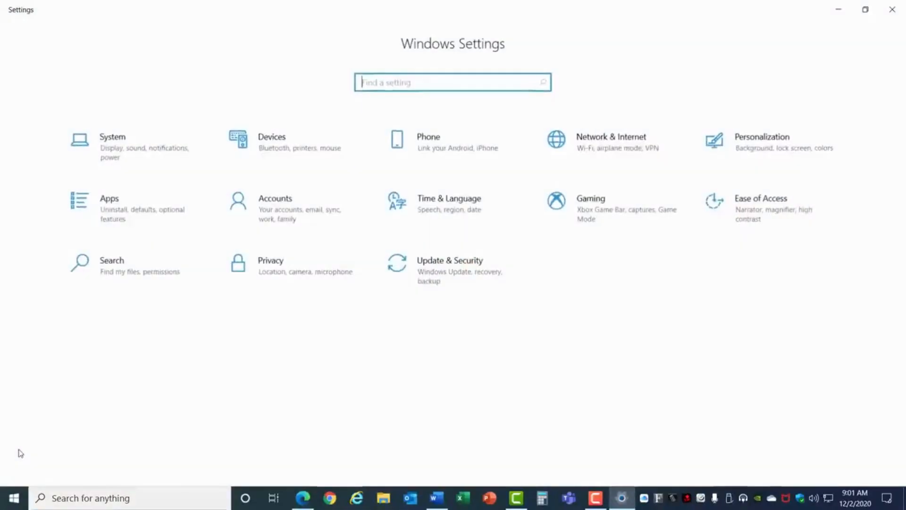
{"action": "left_click", "coordinate": [112, 159]}
{"action": "left_click", "coordinate": [47, 470]}
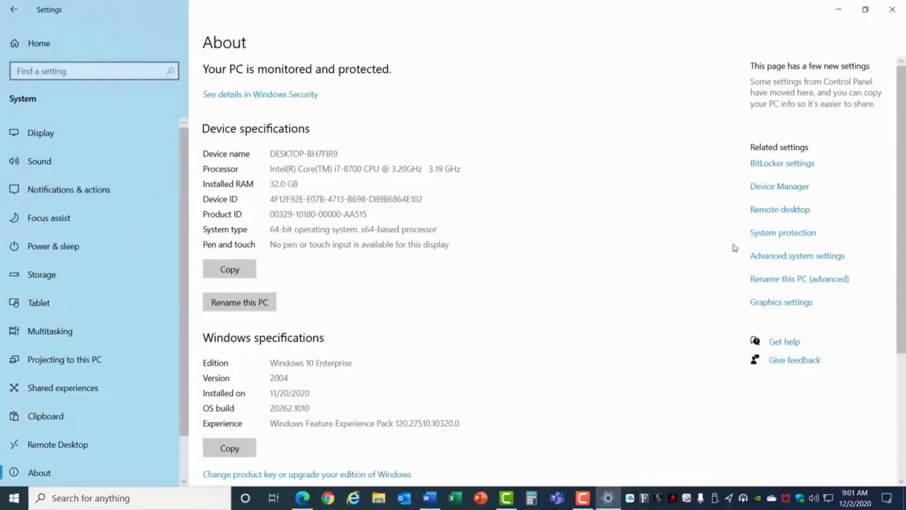
{"action": "left_click", "coordinate": [783, 257]}
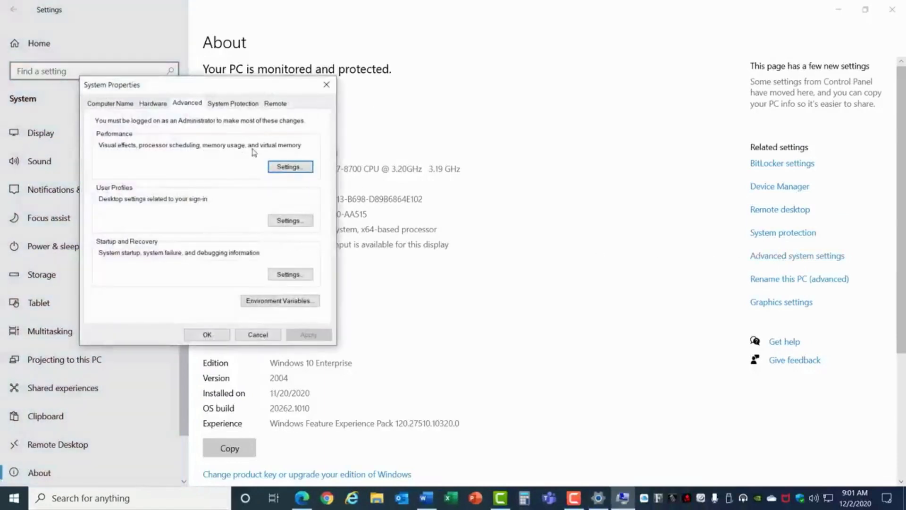
{"action": "left_click", "coordinate": [291, 167]}
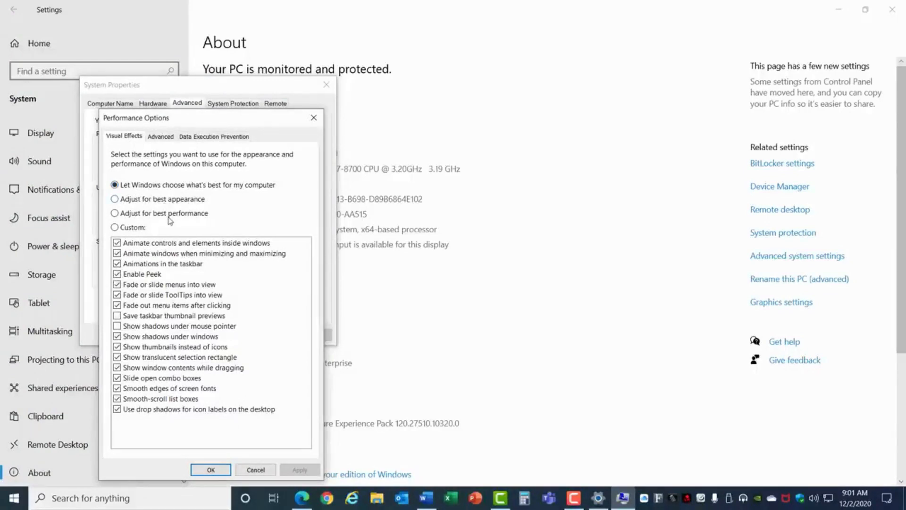
Adjust visual effects for best performance, re-enable Smooth edges of screen fonts and Show thumbnails instead of icons, and confirm
{"action": "left_click", "coordinate": [115, 213]}
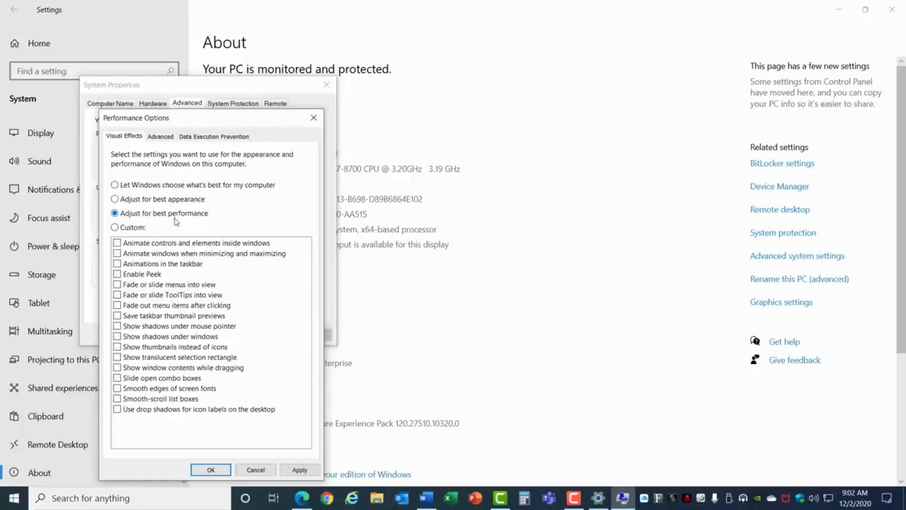
{"action": "left_click", "coordinate": [117, 389]}
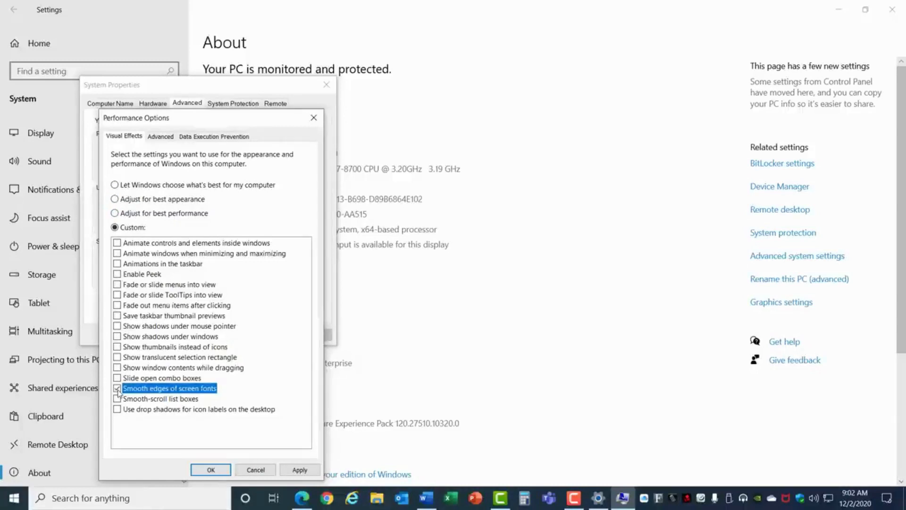
{"action": "left_click", "coordinate": [121, 349]}
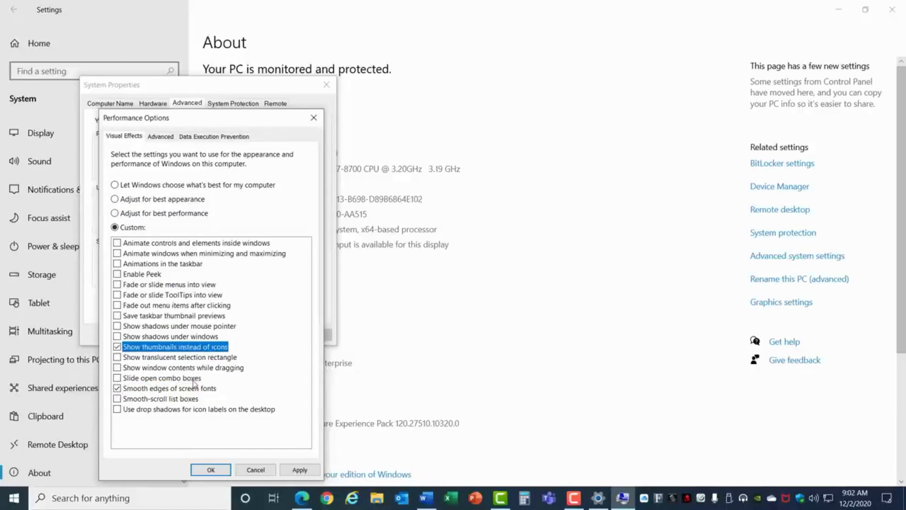
{"action": "left_click", "coordinate": [161, 136]}
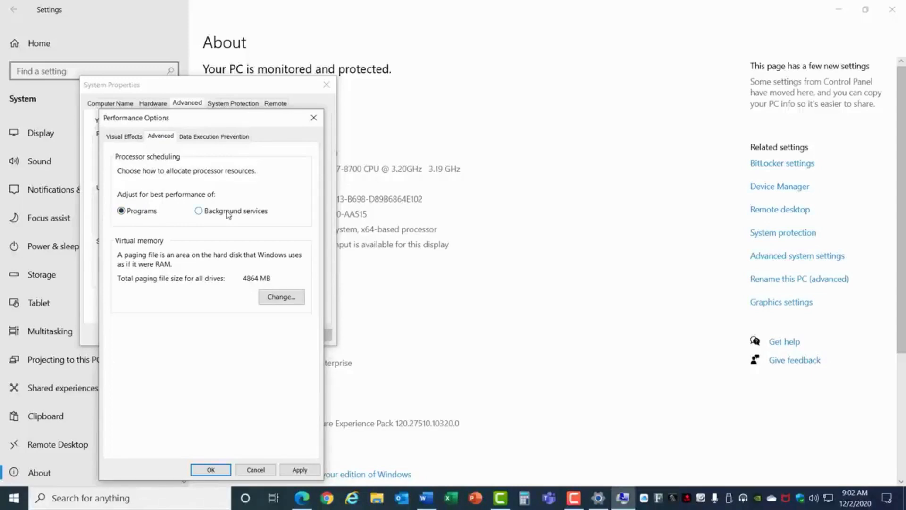
{"action": "left_click", "coordinate": [219, 471]}
{"action": "left_click", "coordinate": [207, 335]}
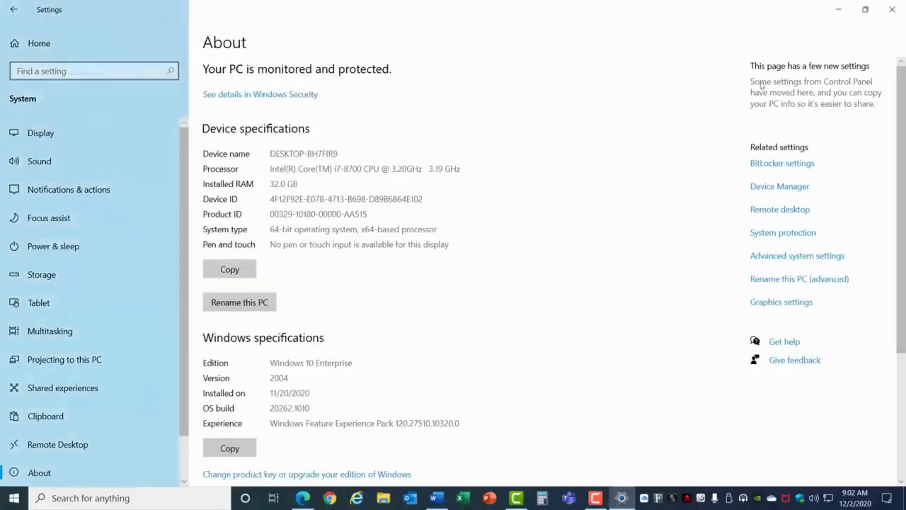
Turn on Hardware-accelerated GPU scheduling in the default graphics settings of the Display page
{"action": "left_click", "coordinate": [892, 10]}
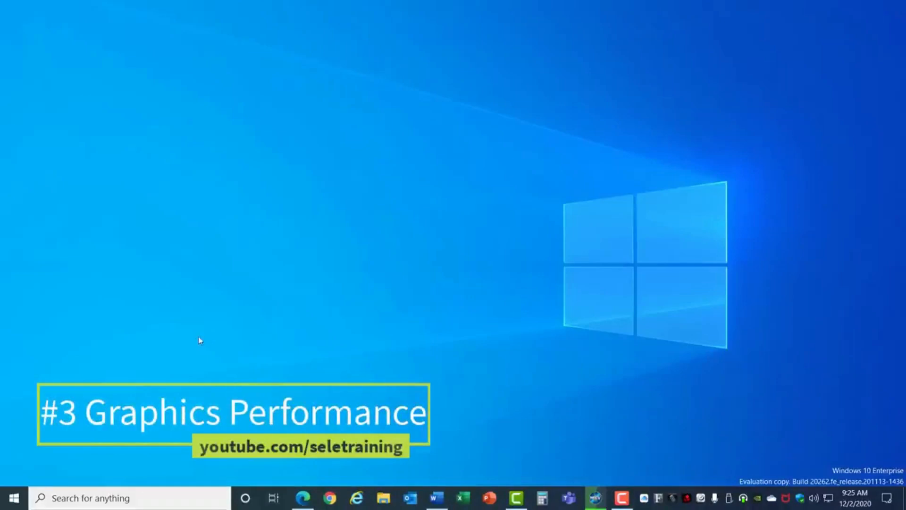
{"action": "left_click", "coordinate": [14, 498]}
{"action": "left_click", "coordinate": [16, 447]}
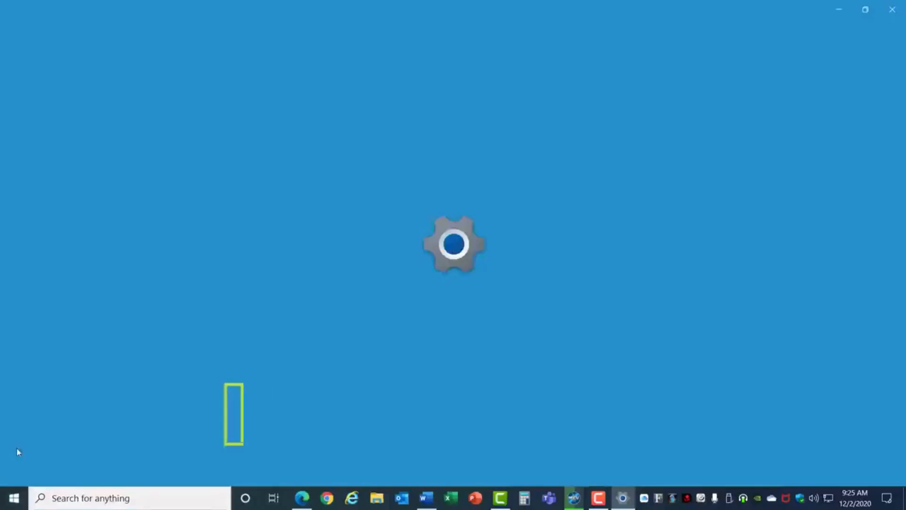
{"action": "left_click", "coordinate": [121, 159]}
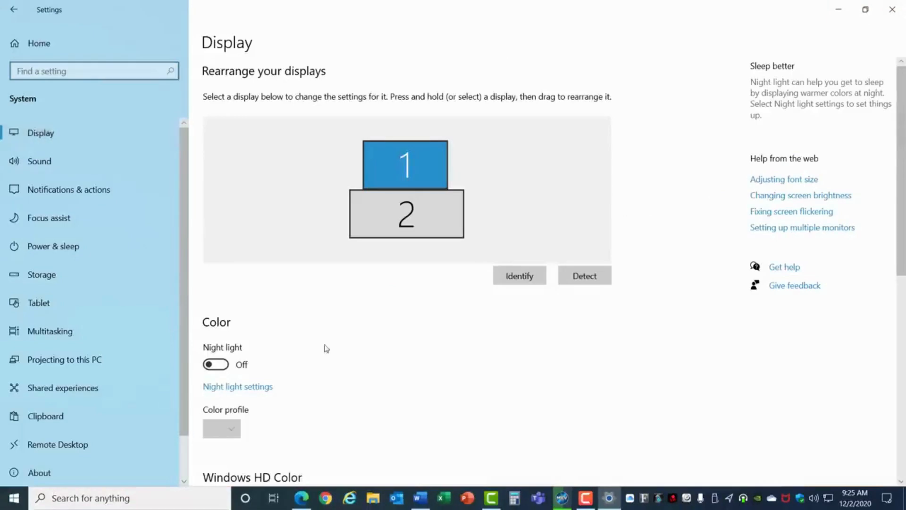
{"action": "scroll", "coordinate": [324, 347], "scroll_direction": "down", "scroll_amount": 10}
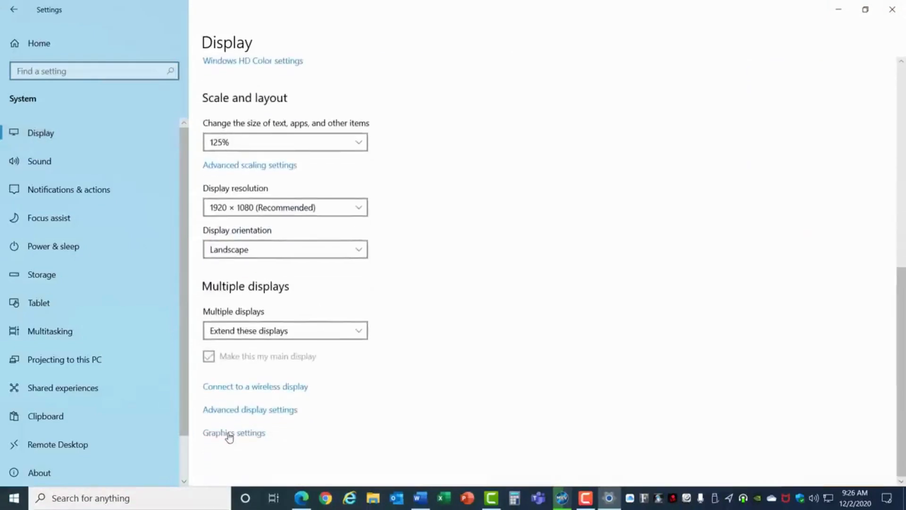
{"action": "left_click", "coordinate": [228, 433]}
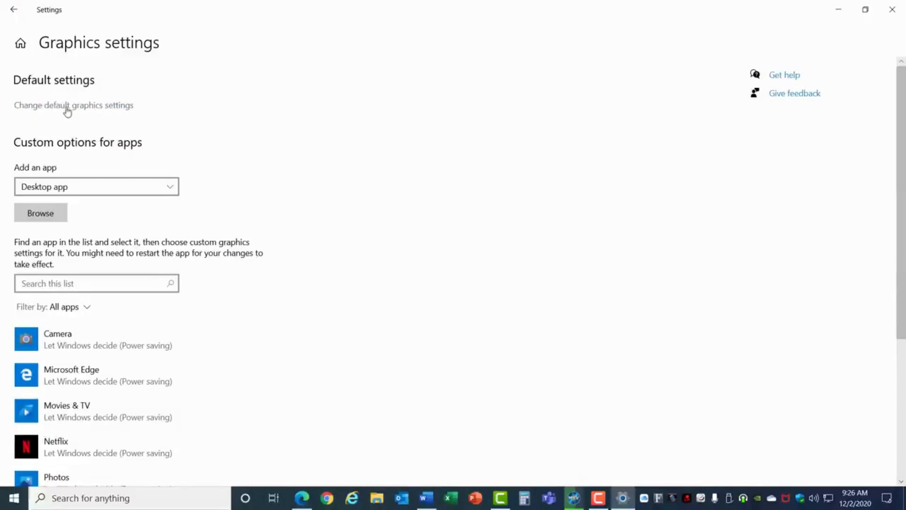
{"action": "left_click", "coordinate": [68, 108]}
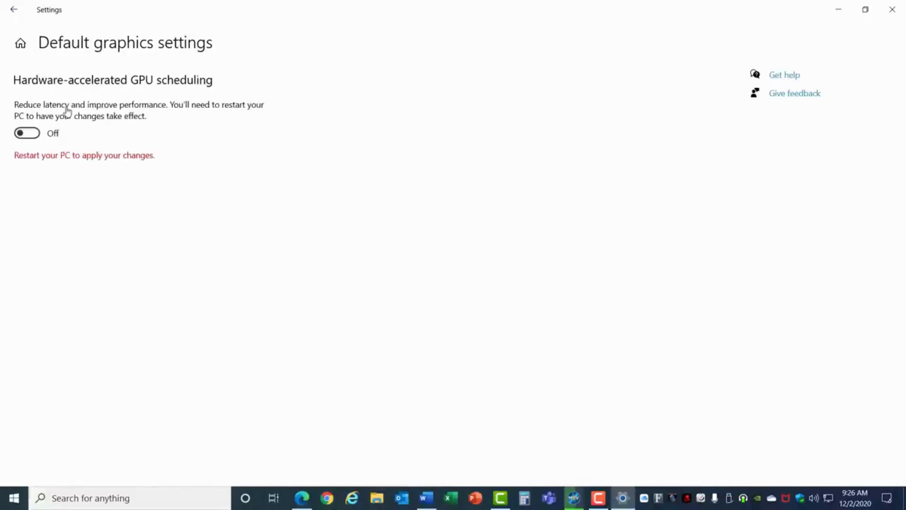
{"action": "left_click", "coordinate": [38, 134]}
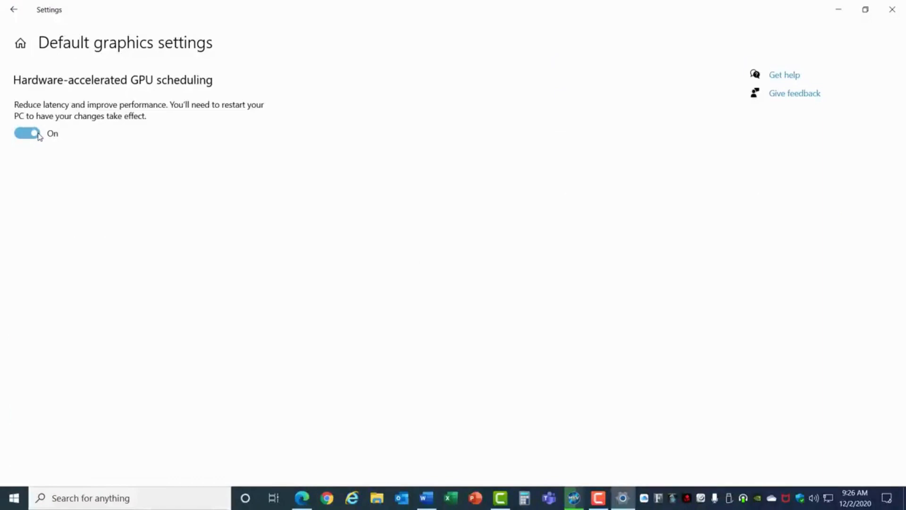
Set Microsoft Edge's graphics preference to High performance and save
{"action": "left_click", "coordinate": [13, 9]}
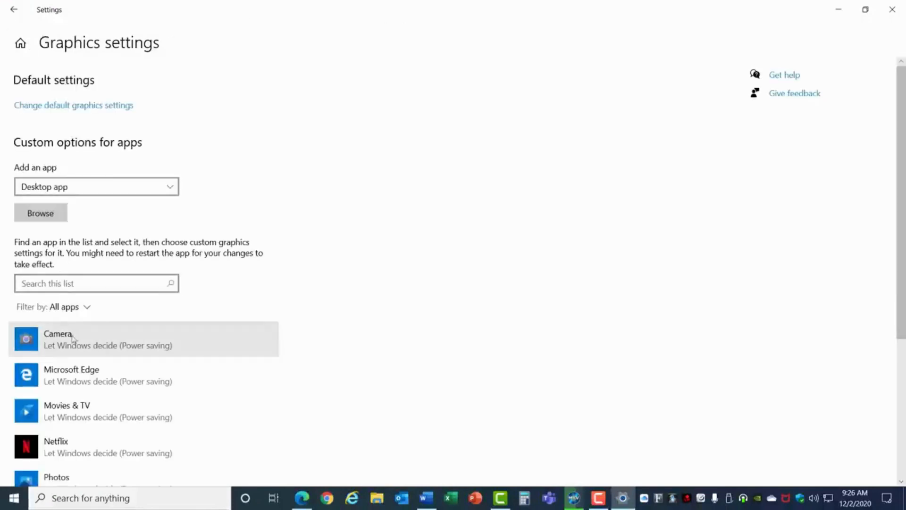
{"action": "scroll", "coordinate": [85, 407], "scroll_direction": "down", "scroll_amount": 3}
{"action": "scroll", "coordinate": [85, 407], "scroll_direction": "down", "scroll_amount": 2}
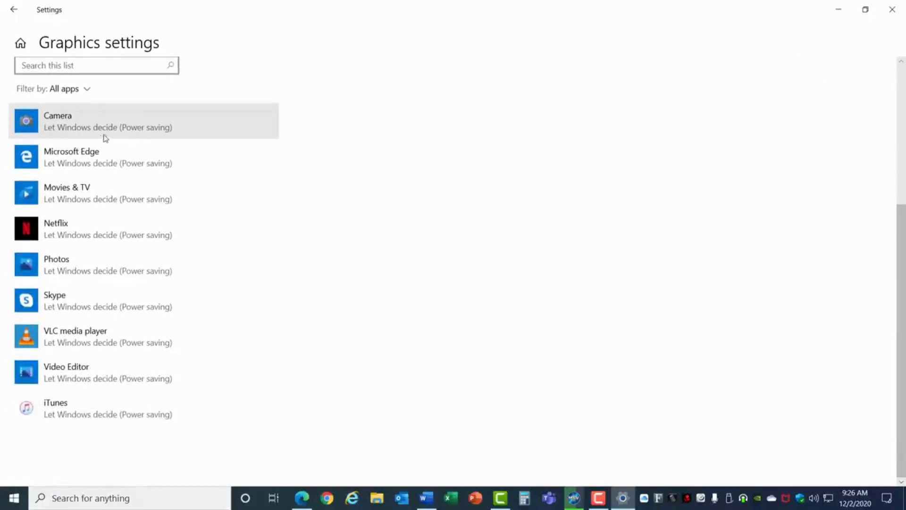
{"action": "left_click", "coordinate": [127, 161]}
{"action": "left_click", "coordinate": [184, 200]}
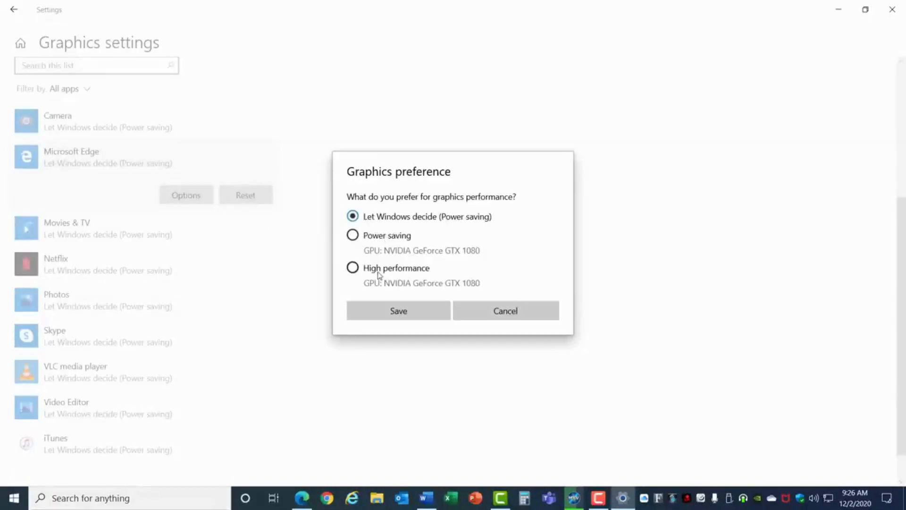
{"action": "left_click", "coordinate": [396, 272]}
{"action": "left_click", "coordinate": [411, 308]}
Add CamtasiaStudio from Program Files\TechSmith\Camtasia 2020 as a desktop app in the graphics settings list
{"action": "scroll", "coordinate": [378, 300], "scroll_direction": "up", "scroll_amount": 3}
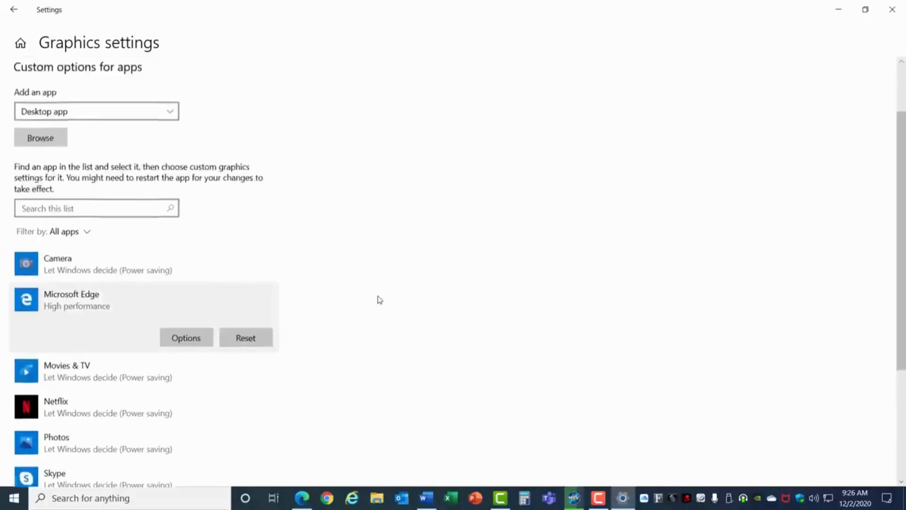
{"action": "scroll", "coordinate": [380, 300], "scroll_direction": "up", "scroll_amount": 2}
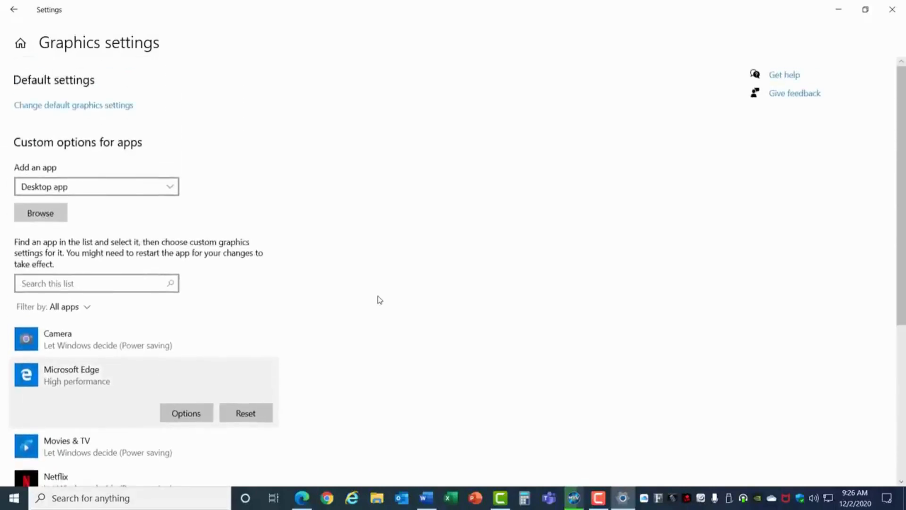
{"action": "left_click", "coordinate": [55, 216]}
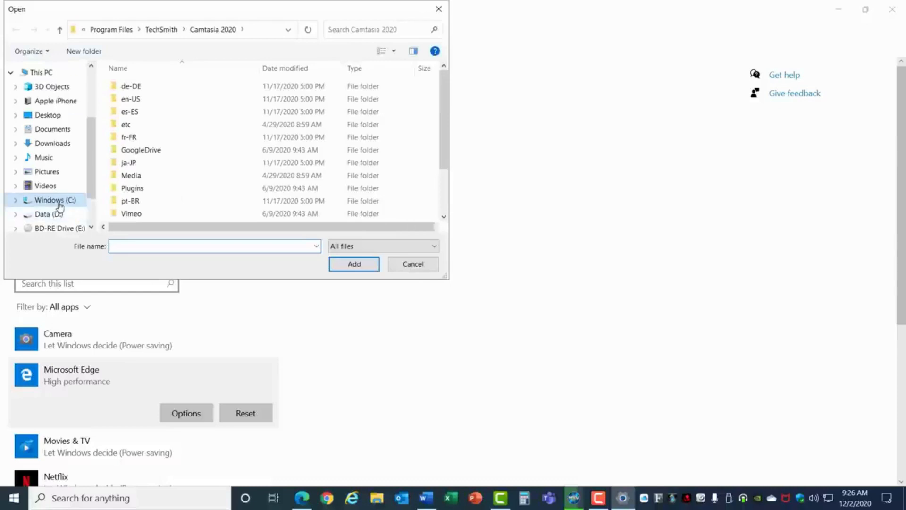
{"action": "left_click", "coordinate": [55, 200]}
{"action": "double_click", "coordinate": [156, 138]}
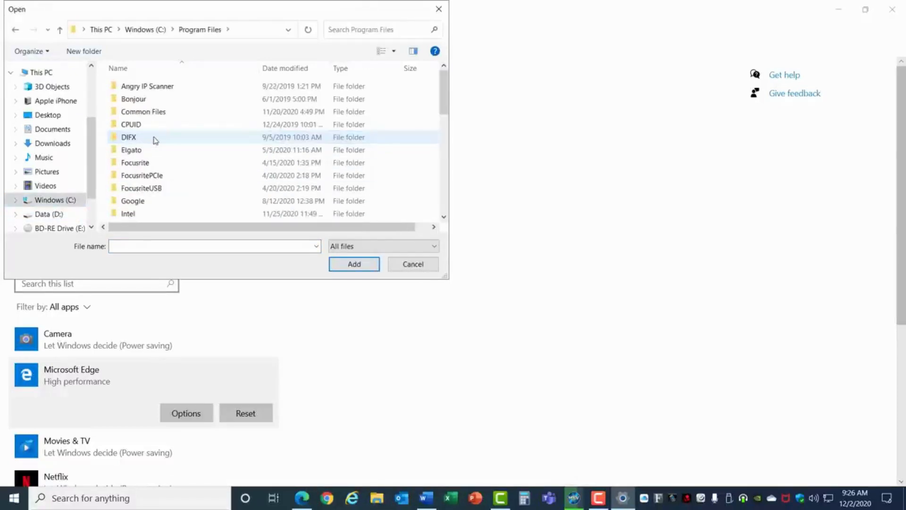
{"action": "scroll", "coordinate": [156, 141], "scroll_direction": "down", "scroll_amount": 7}
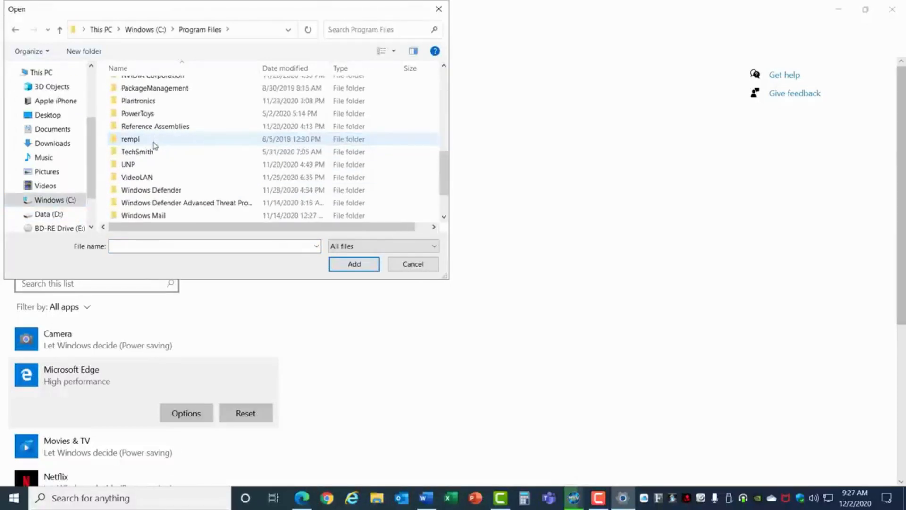
{"action": "double_click", "coordinate": [146, 154]}
{"action": "double_click", "coordinate": [148, 89]}
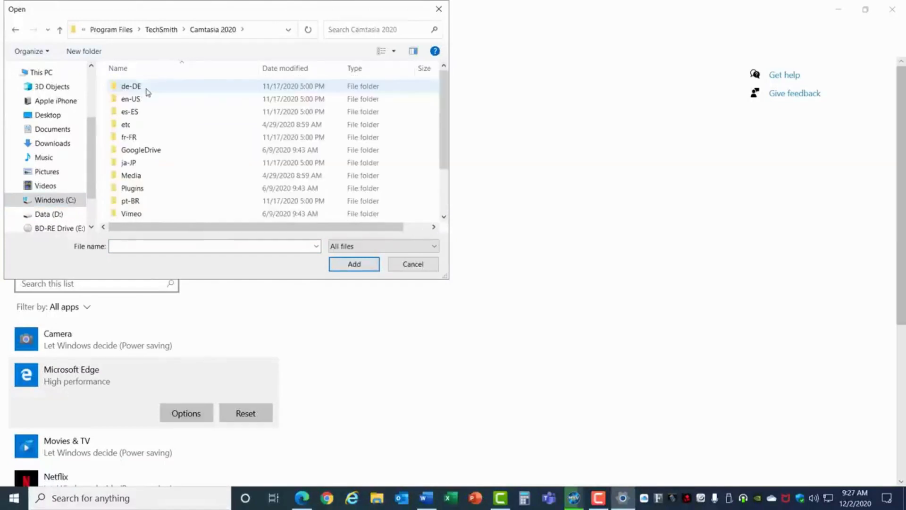
{"action": "scroll", "coordinate": [168, 190], "scroll_direction": "down", "scroll_amount": 2}
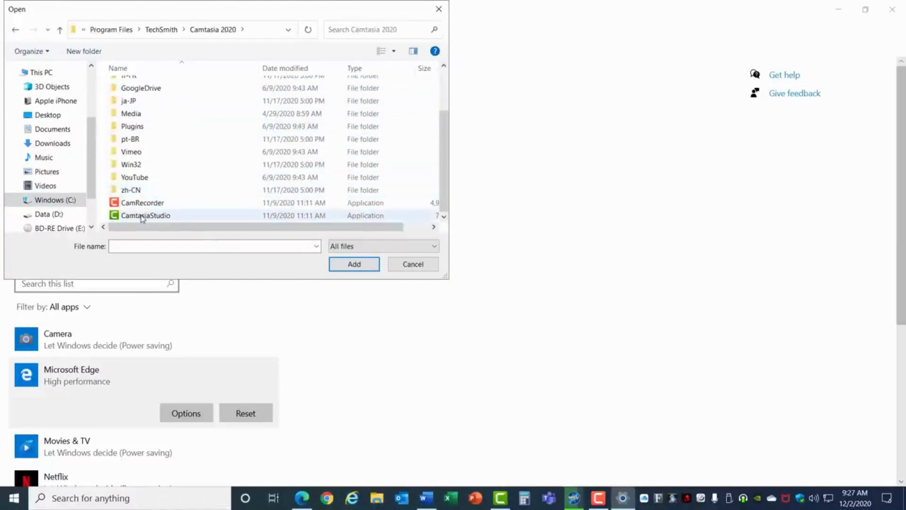
{"action": "left_click", "coordinate": [142, 216]}
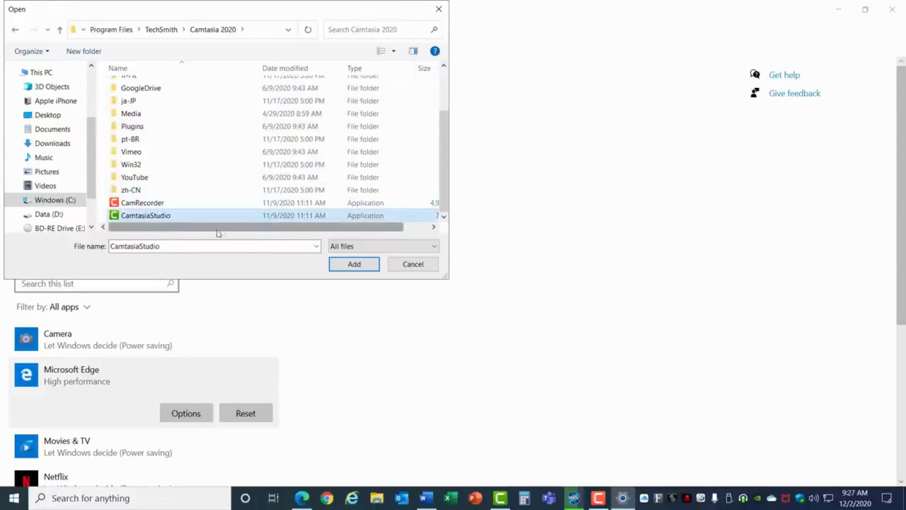
{"action": "left_click", "coordinate": [356, 265]}
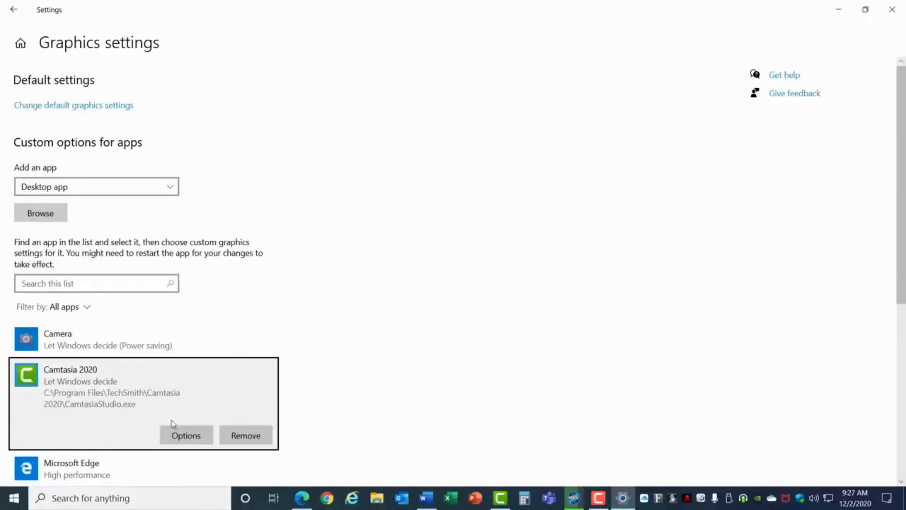
Set Camtasia 2020's graphics preference to High performance and save
{"action": "left_click", "coordinate": [189, 442]}
{"action": "left_click", "coordinate": [378, 269]}
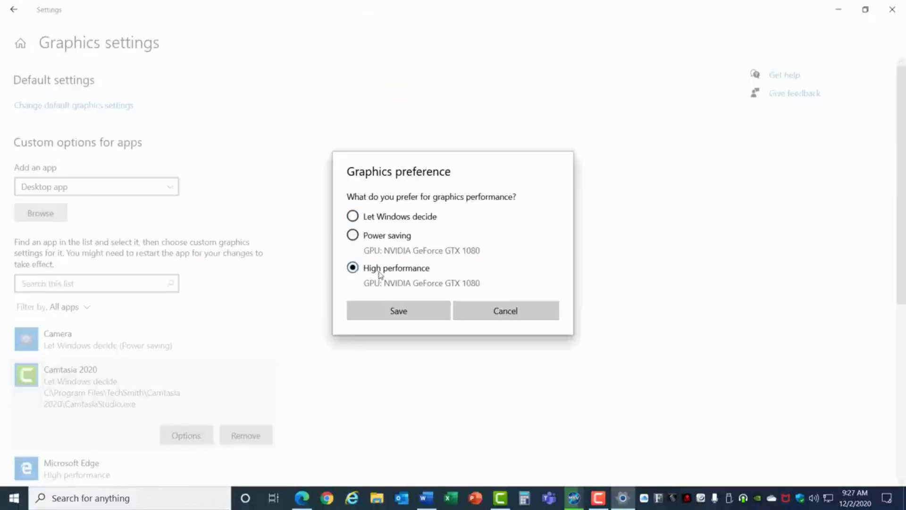
{"action": "left_click", "coordinate": [390, 311]}
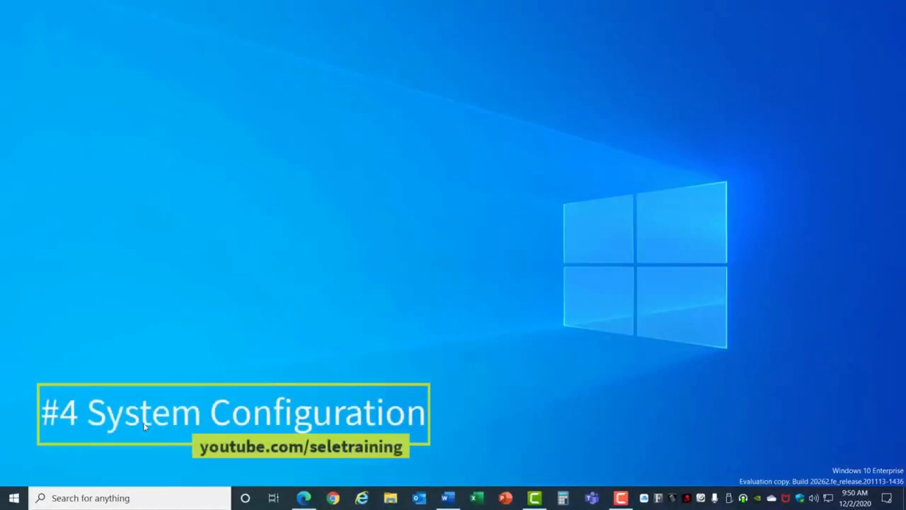
Open System Configuration from the Windows Administrative Tools folder in the Start menu
{"action": "left_click", "coordinate": [14, 498]}
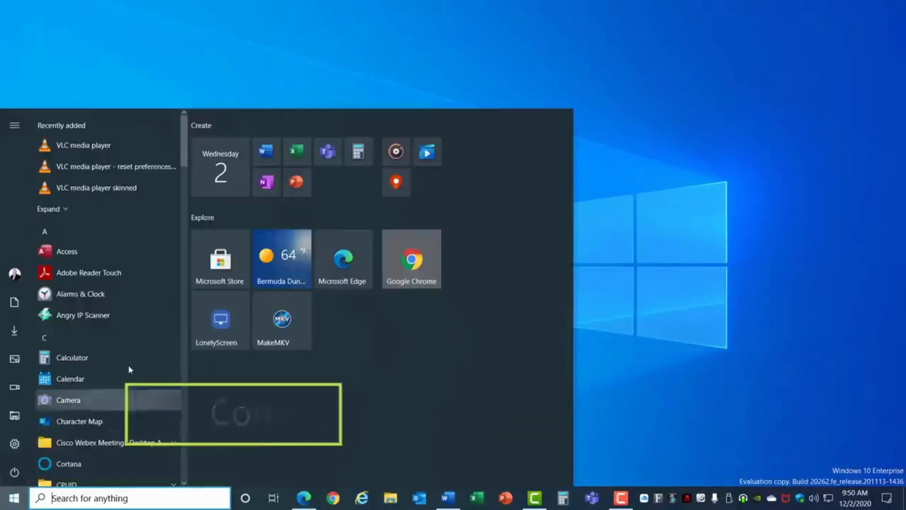
{"action": "left_click_drag", "start_coordinate": [180, 158], "coordinate": [186, 431]}
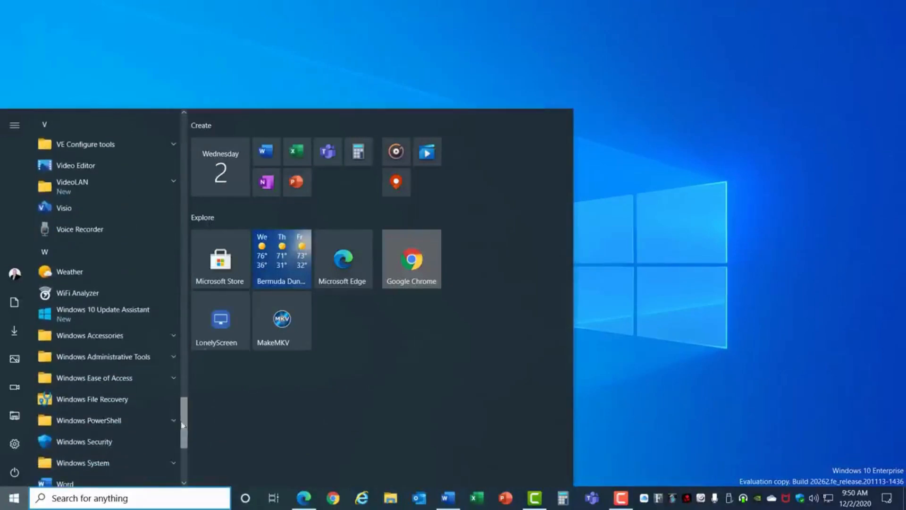
{"action": "left_click", "coordinate": [151, 361]}
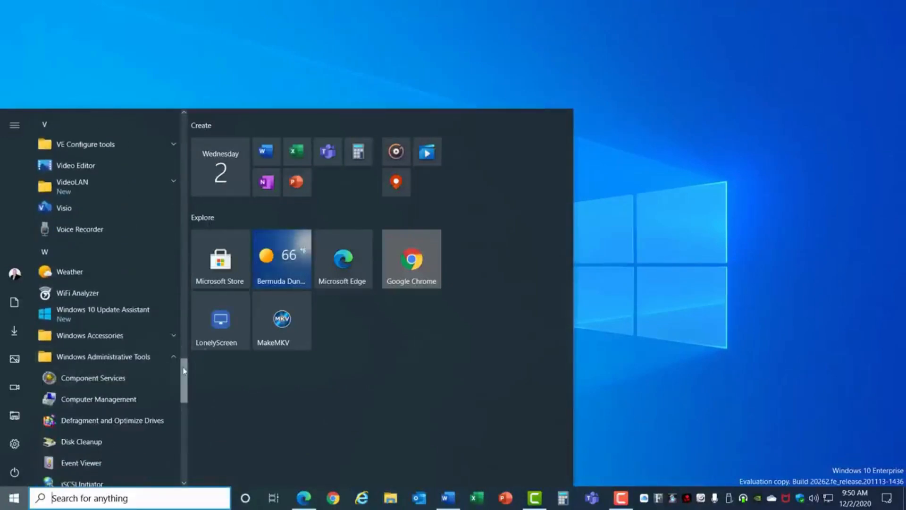
{"action": "scroll", "coordinate": [184, 369], "scroll_direction": "down", "scroll_amount": 5}
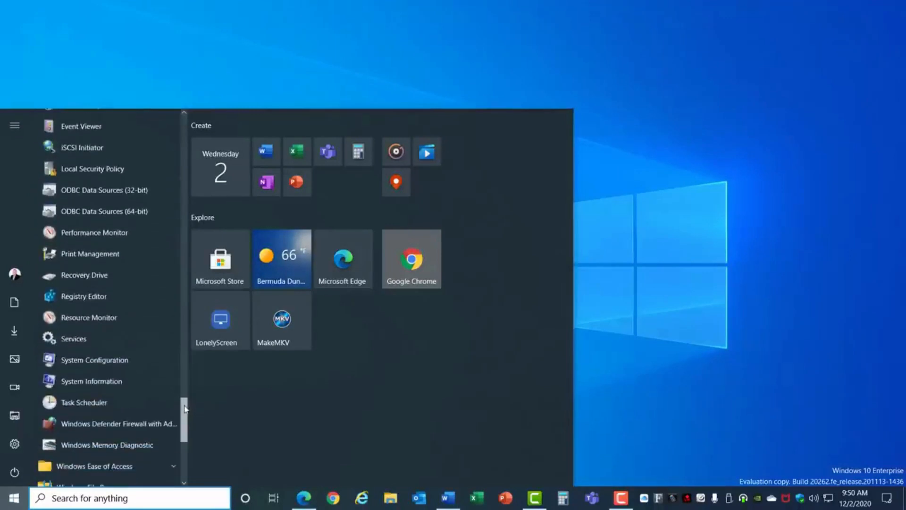
{"action": "left_click", "coordinate": [112, 360]}
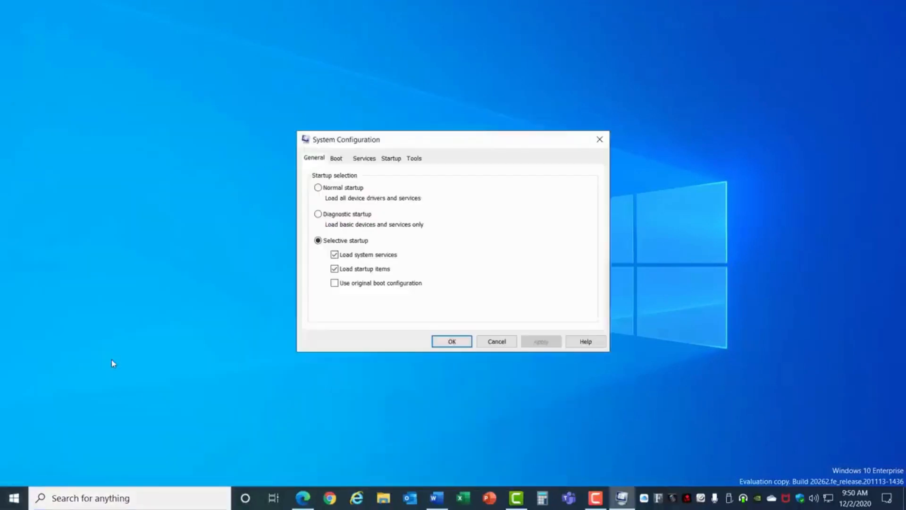
Enable the No GUI boot option on the Boot tab of System Configuration
{"action": "left_click", "coordinate": [337, 159]}
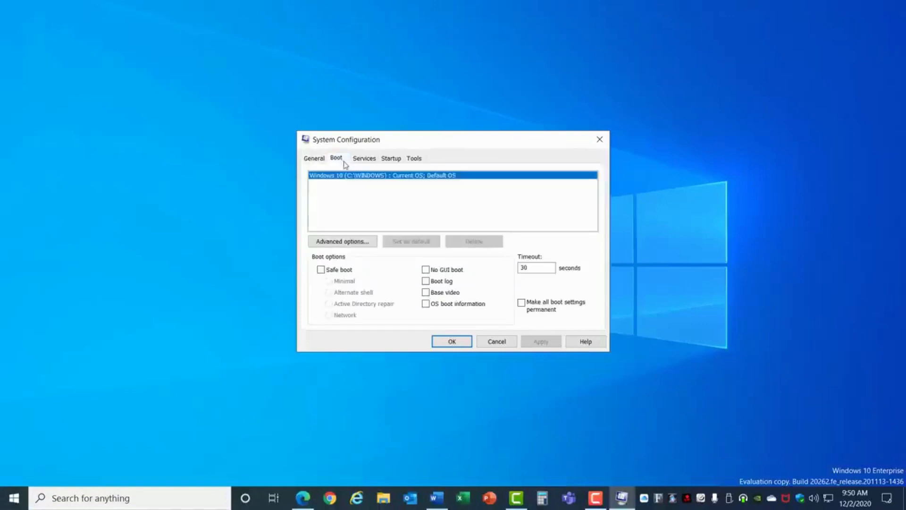
{"action": "left_click", "coordinate": [426, 272]}
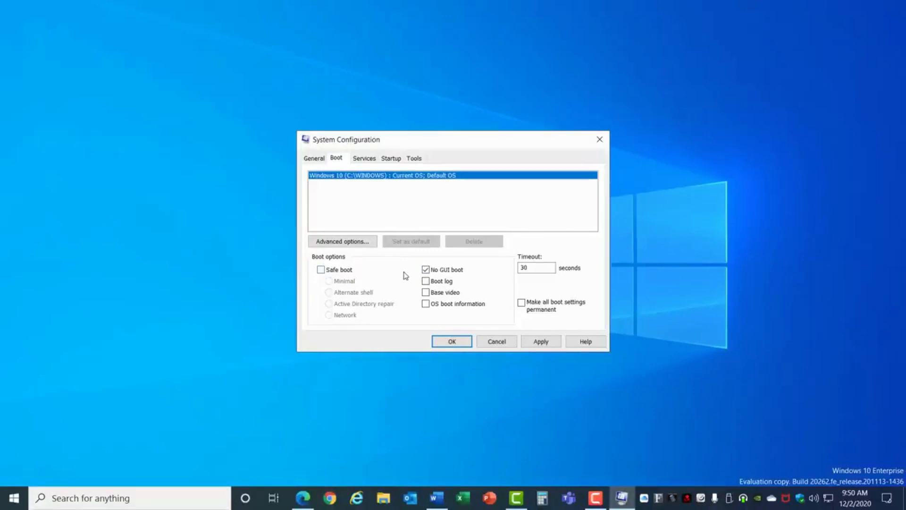
In the boot advanced options, set the number of processors to 12, then clear that option and confirm
{"action": "left_click", "coordinate": [347, 243]}
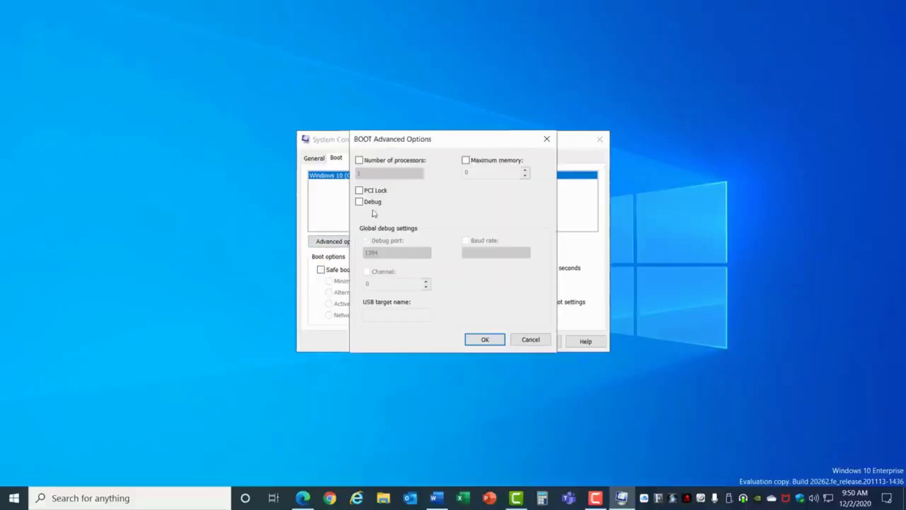
{"action": "left_click", "coordinate": [360, 161]}
{"action": "left_click", "coordinate": [418, 175]}
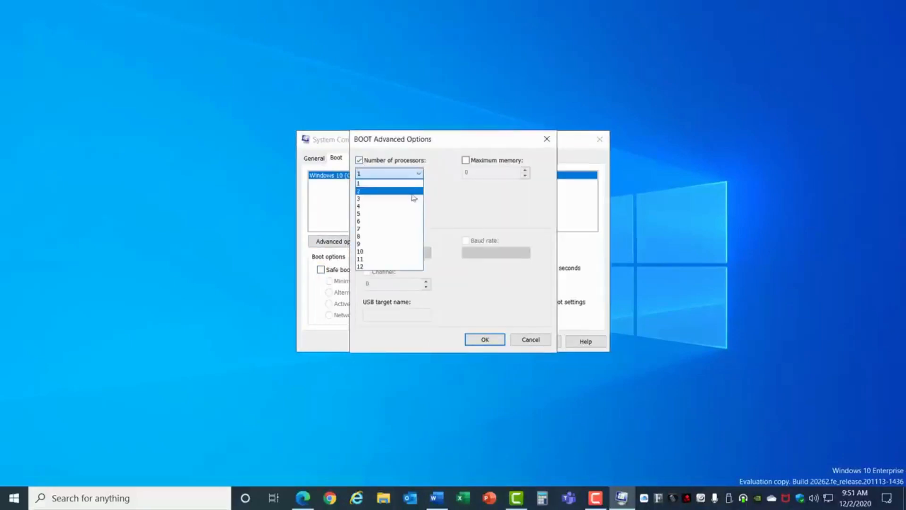
{"action": "left_click", "coordinate": [375, 266]}
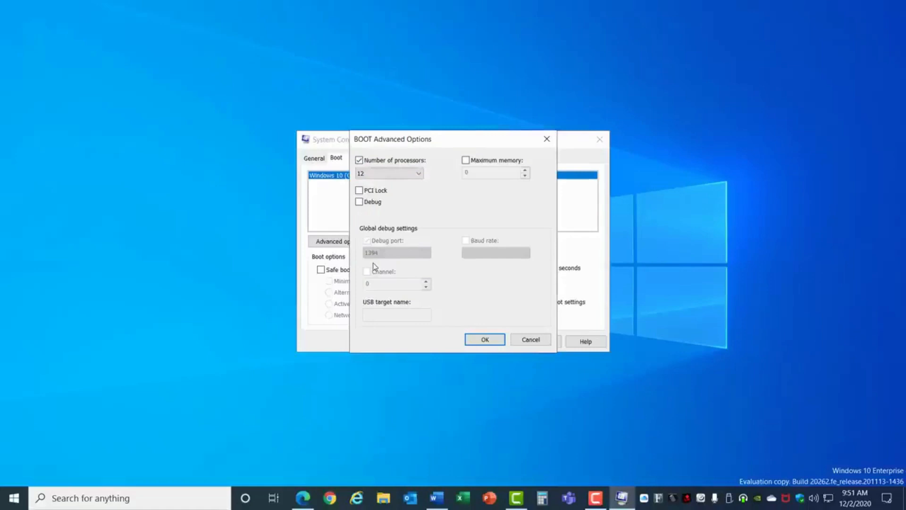
{"action": "left_click", "coordinate": [360, 162]}
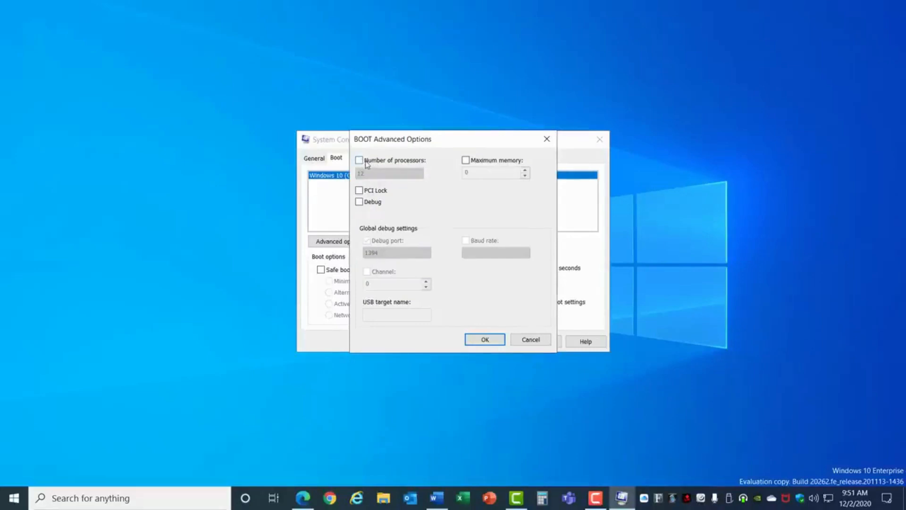
{"action": "left_click", "coordinate": [485, 339]}
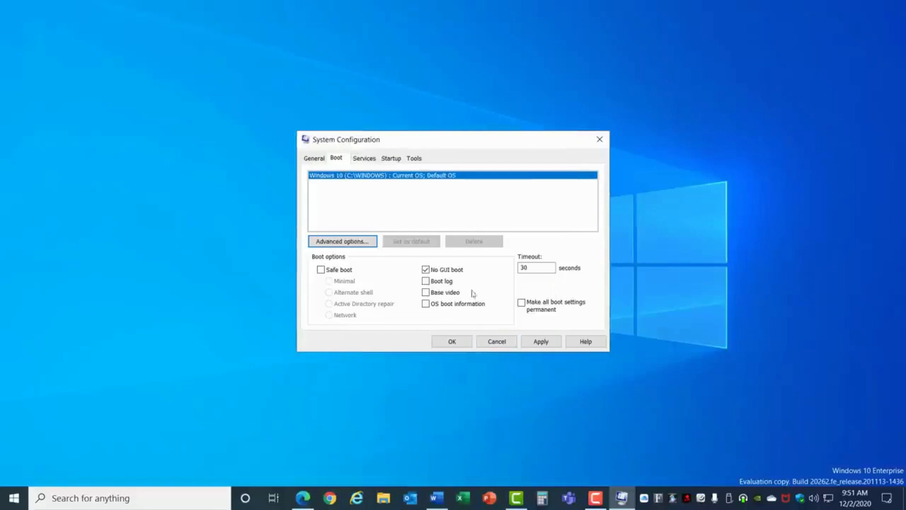
Hide all Microsoft services in the services list, confirm the configuration and exit without restarting
{"action": "left_click", "coordinate": [371, 161]}
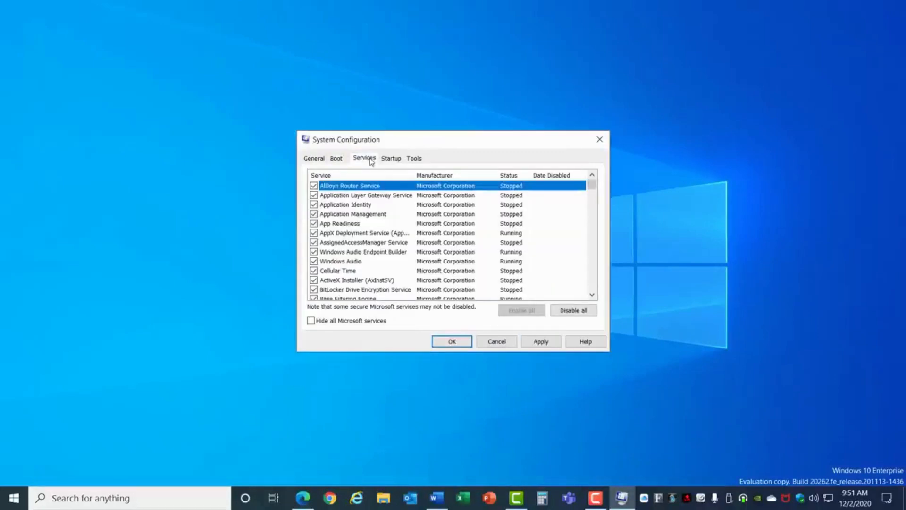
{"action": "left_click", "coordinate": [312, 321]}
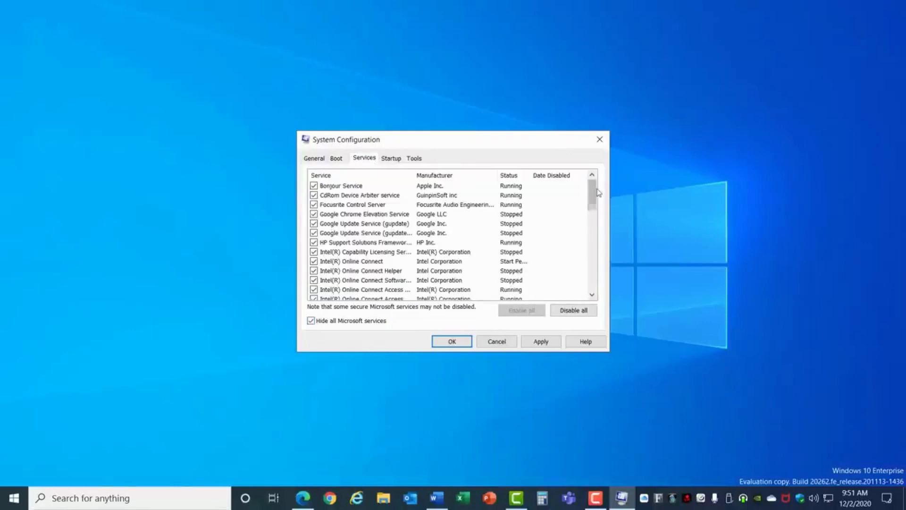
{"action": "left_click_drag", "start_coordinate": [598, 192], "coordinate": [592, 274]}
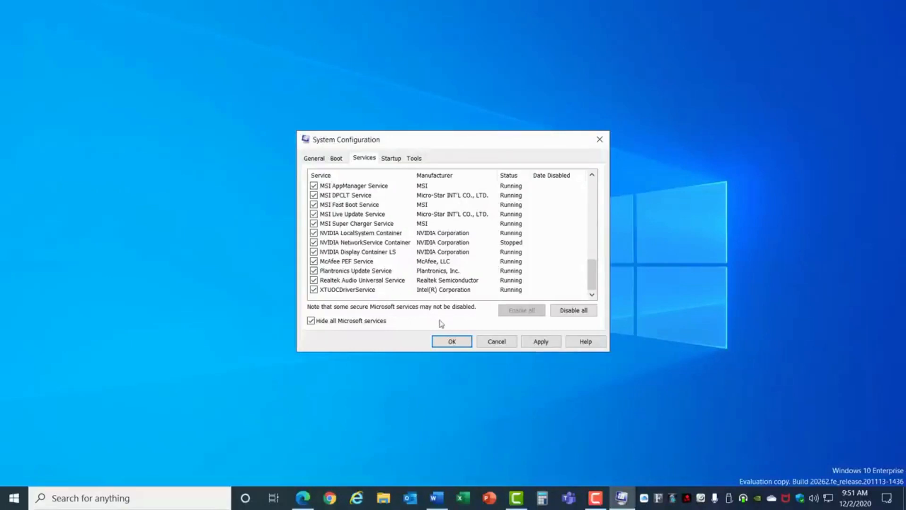
{"action": "left_click", "coordinate": [452, 342]}
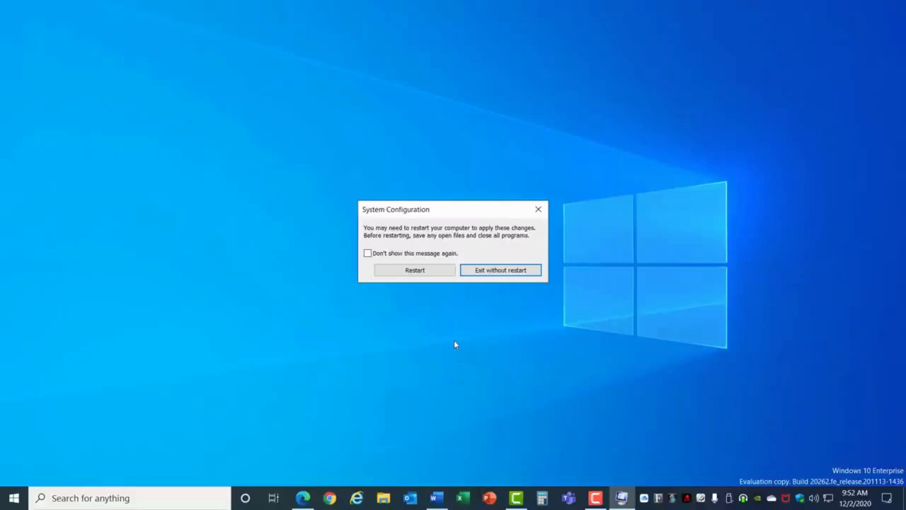
{"action": "left_click", "coordinate": [503, 275]}
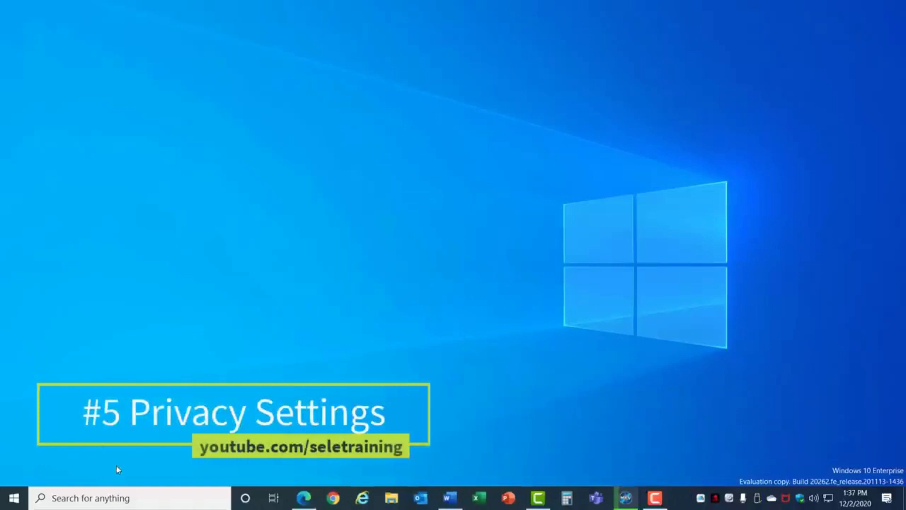
Open Privacy settings and turn off all four options under Change privacy options on the General page
{"action": "left_click", "coordinate": [14, 497]}
{"action": "left_click", "coordinate": [14, 443]}
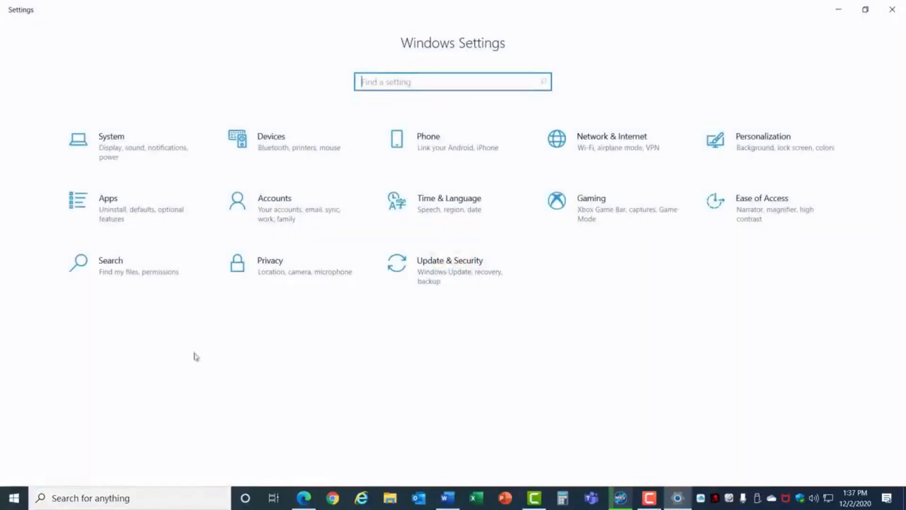
{"action": "left_click", "coordinate": [282, 266]}
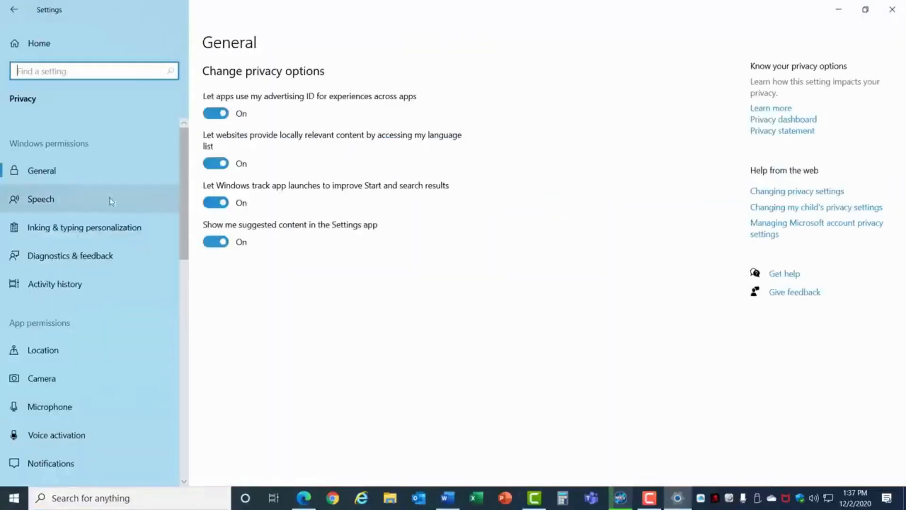
{"action": "left_click", "coordinate": [218, 114]}
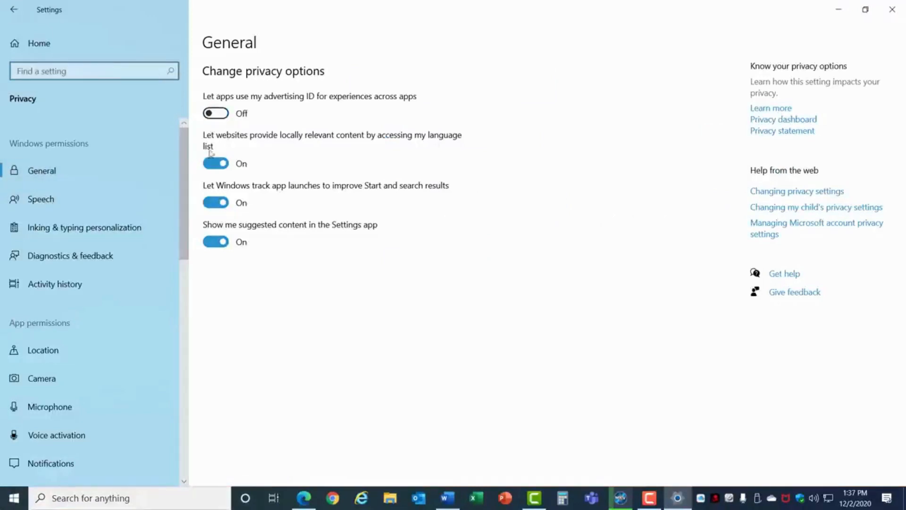
{"action": "left_click", "coordinate": [216, 164]}
{"action": "left_click", "coordinate": [217, 203]}
{"action": "left_click", "coordinate": [213, 244]}
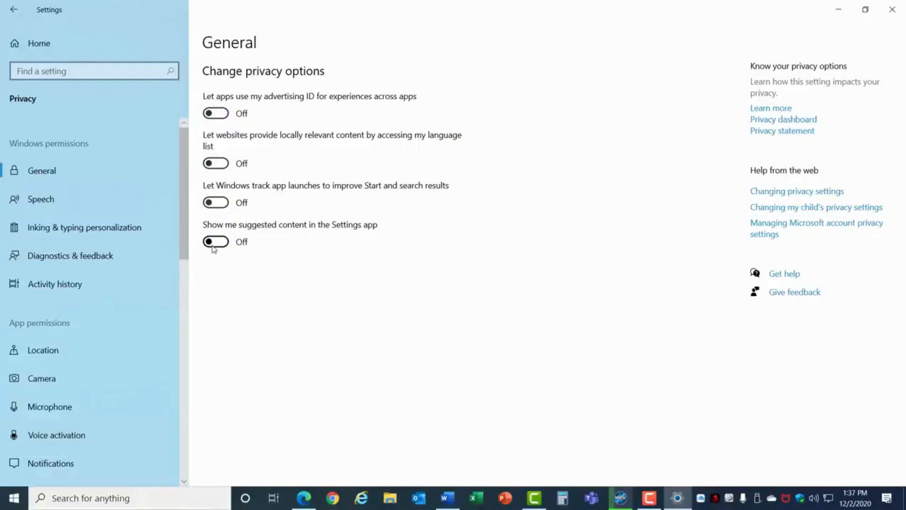
Turn off Optional diagnostic data on the Diagnostics & feedback privacy page
{"action": "left_click", "coordinate": [87, 257]}
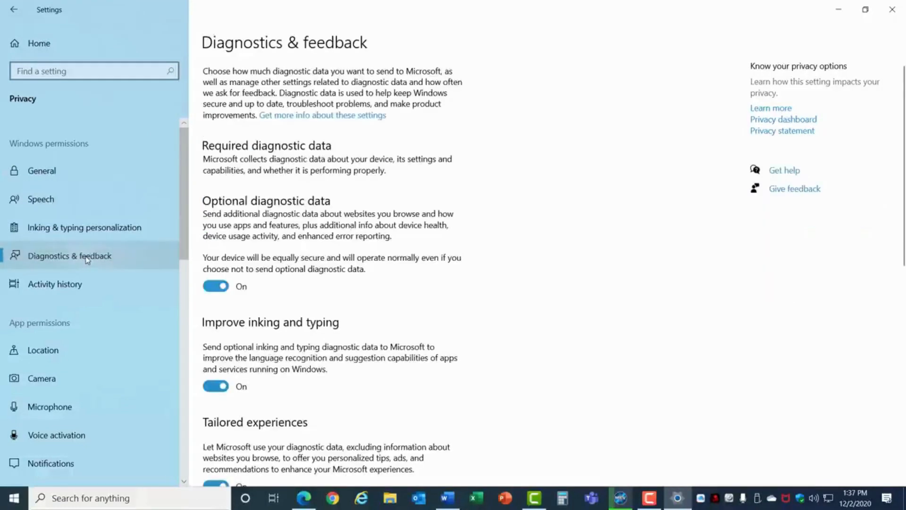
{"action": "left_click", "coordinate": [207, 288]}
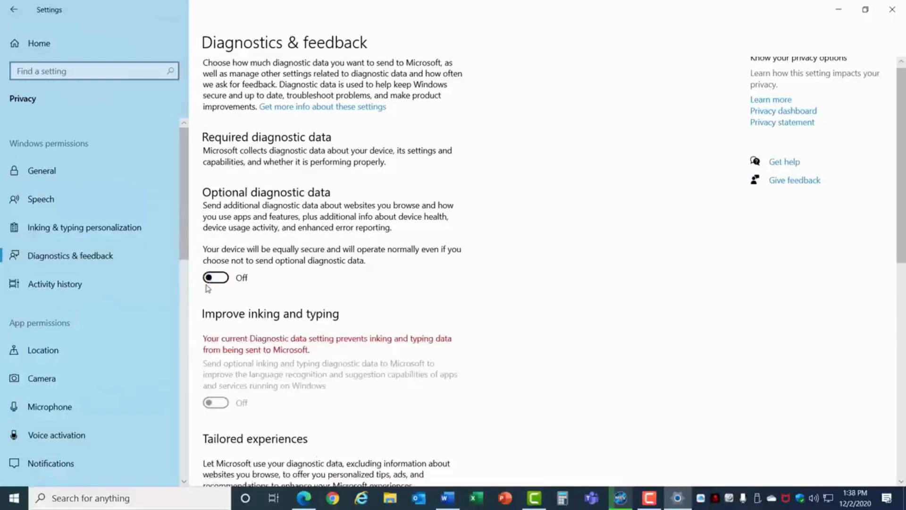
{"action": "scroll", "coordinate": [212, 289], "scroll_direction": "down", "scroll_amount": 5}
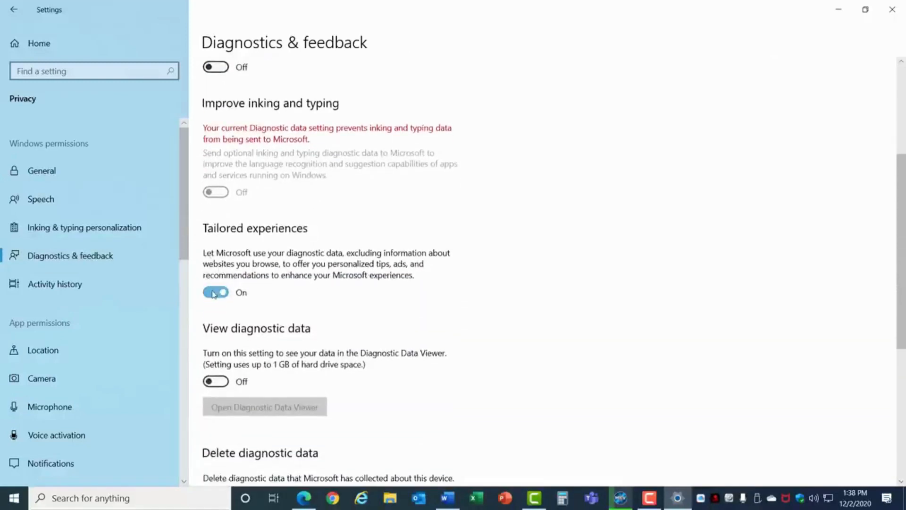
Turn off Tailored experiences on the Diagnostics & feedback privacy page
{"action": "left_click", "coordinate": [213, 294]}
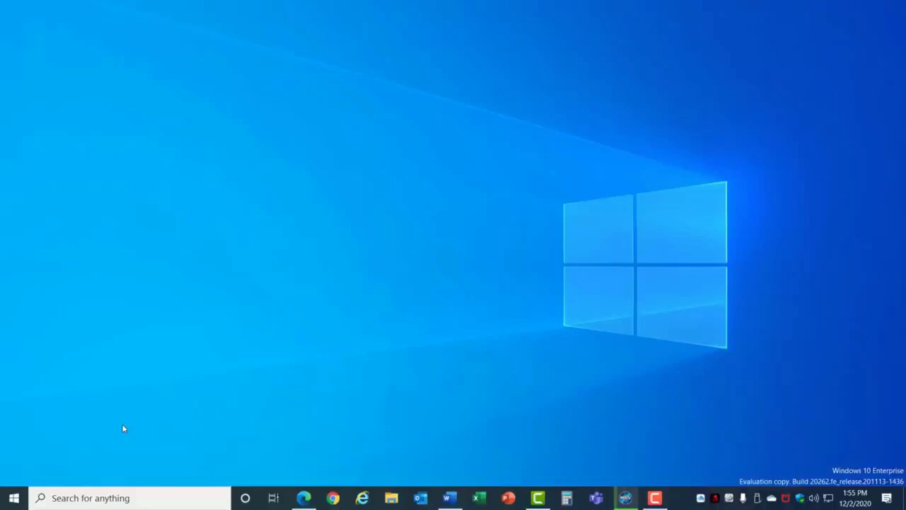
Open Gaming settings and turn off both Xbox Game Bar and Game Mode
{"action": "left_click", "coordinate": [14, 498]}
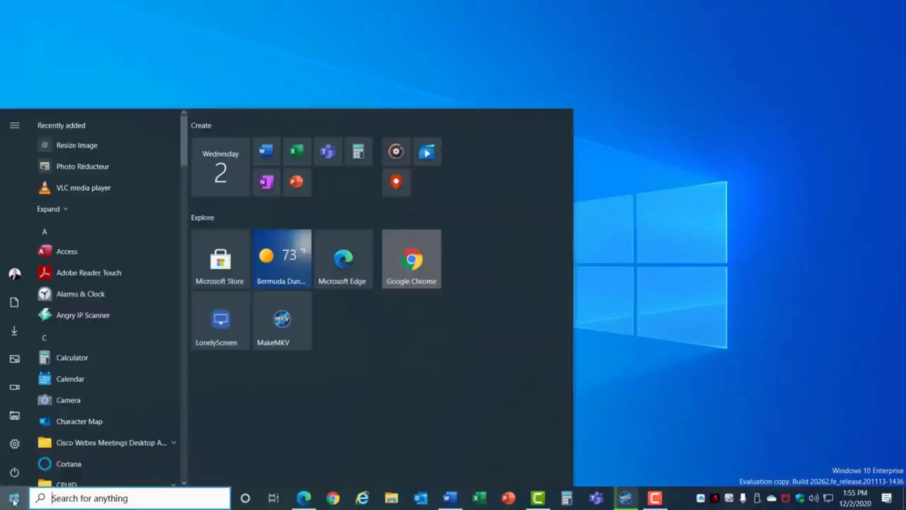
{"action": "left_click", "coordinate": [18, 449]}
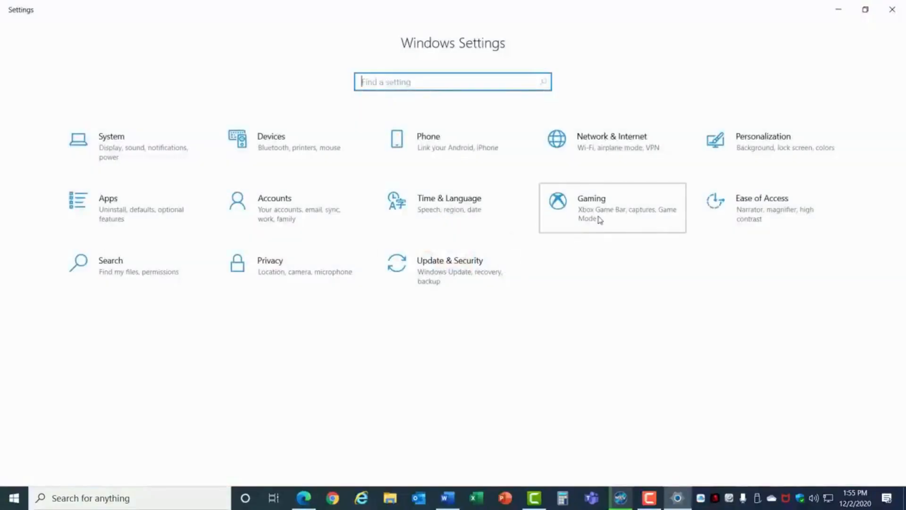
{"action": "left_click", "coordinate": [600, 220]}
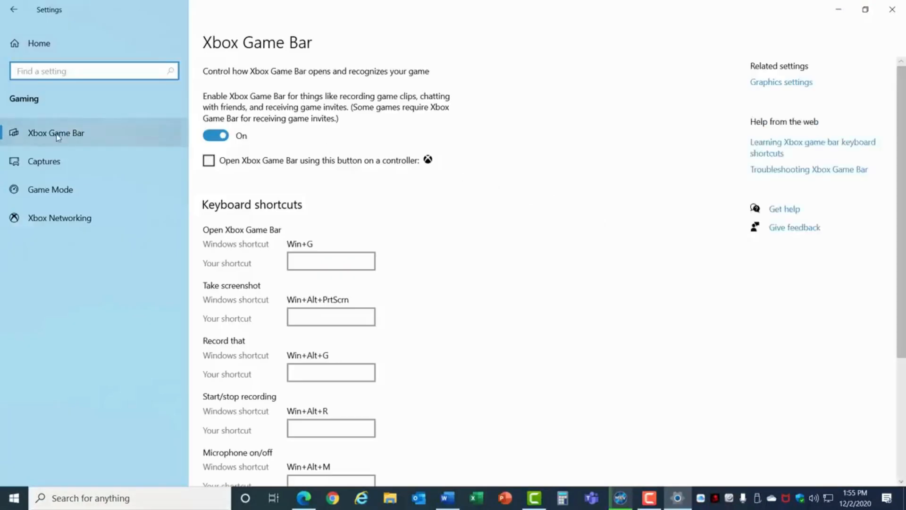
{"action": "left_click", "coordinate": [209, 137]}
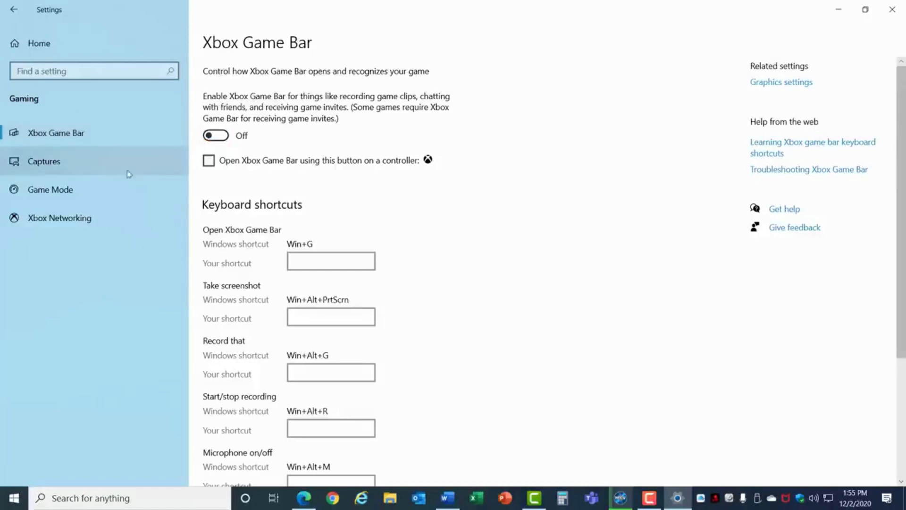
{"action": "left_click", "coordinate": [75, 190]}
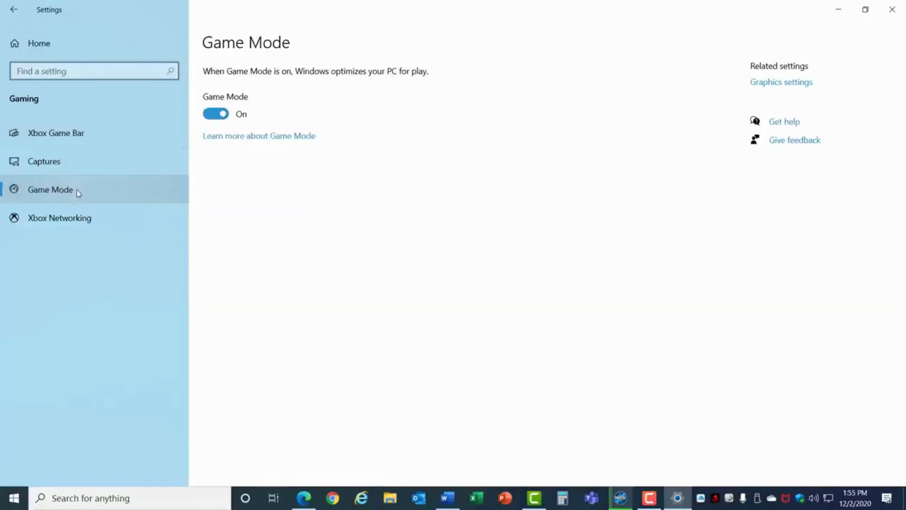
{"action": "left_click", "coordinate": [215, 117]}
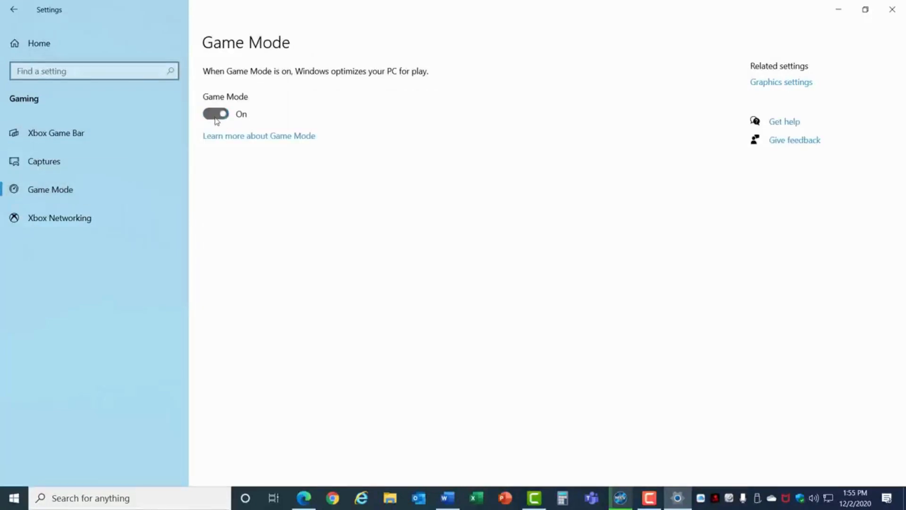
On the Gaming Captures page, turn off background recording and recording audio when recording a game
{"action": "left_click", "coordinate": [78, 163]}
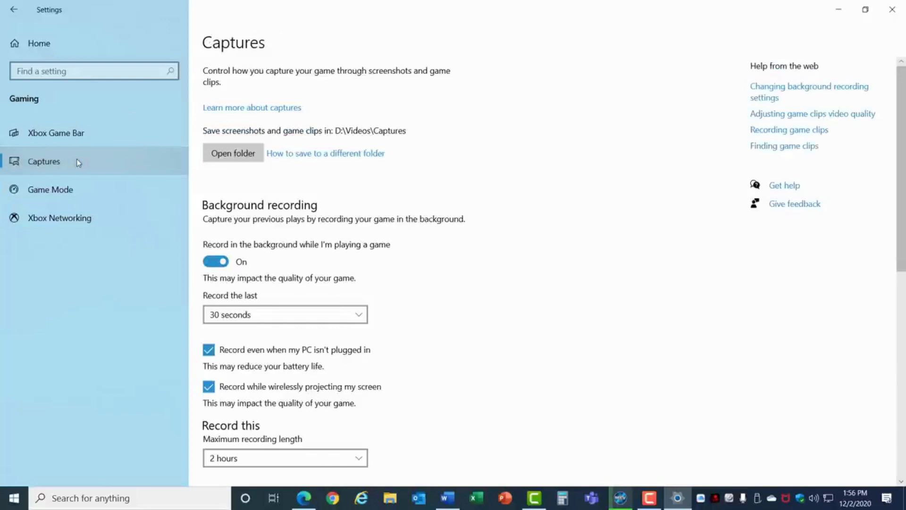
{"action": "left_click", "coordinate": [209, 263]}
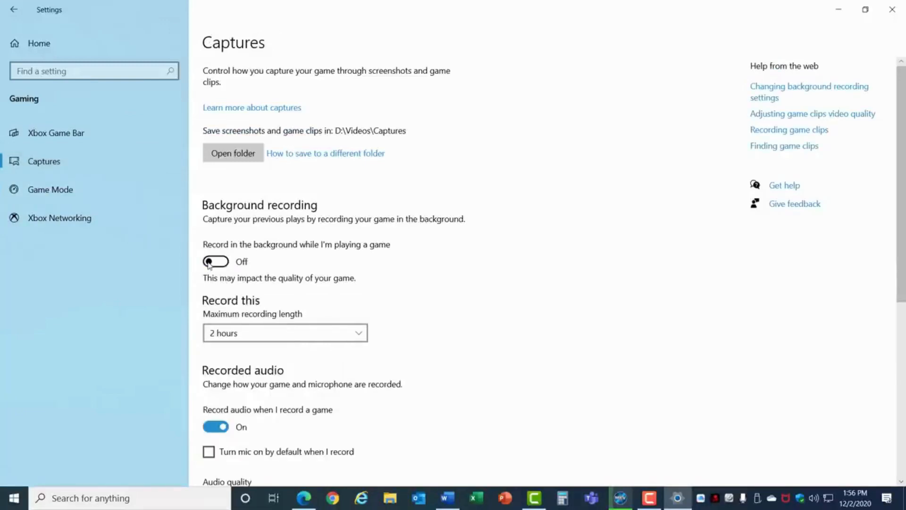
{"action": "left_click", "coordinate": [214, 425]}
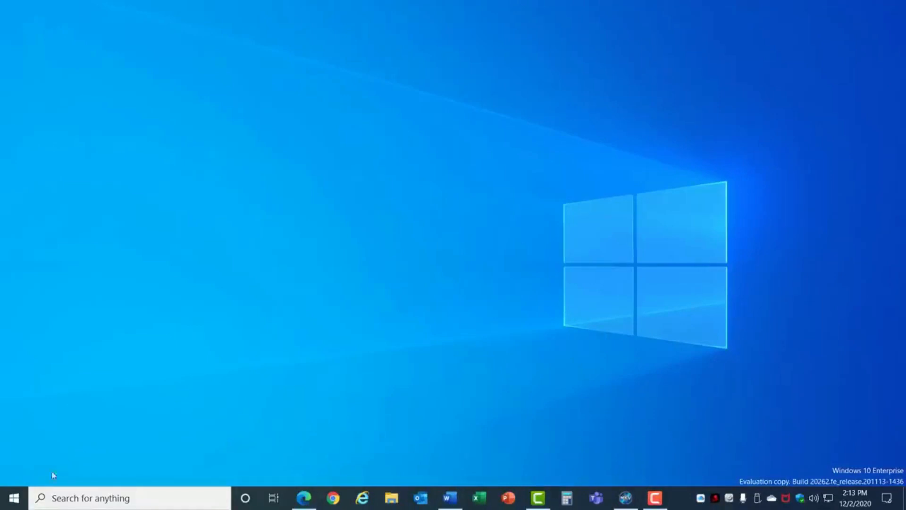
In Search settings under Searching Windows, turn on Respect Device Power Mode Settings for indexer performance
{"action": "left_click", "coordinate": [14, 497]}
{"action": "left_click", "coordinate": [14, 443]}
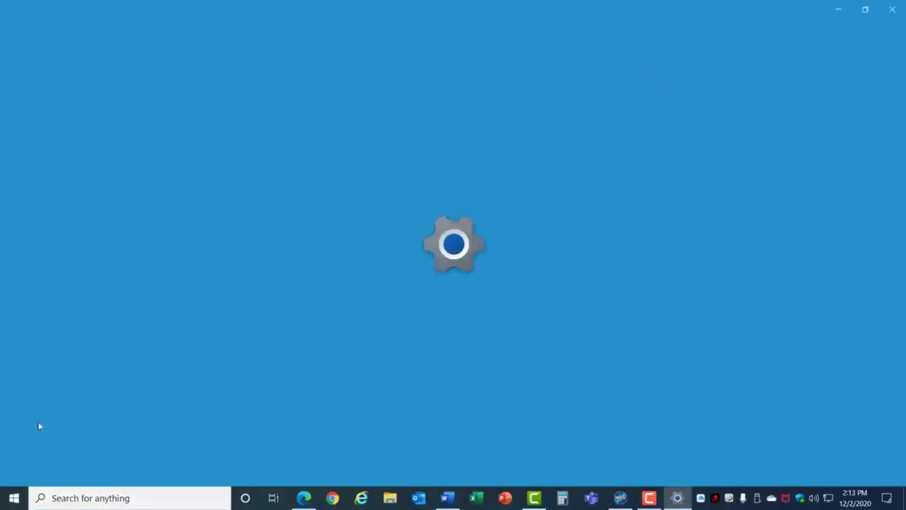
{"action": "left_click", "coordinate": [105, 274]}
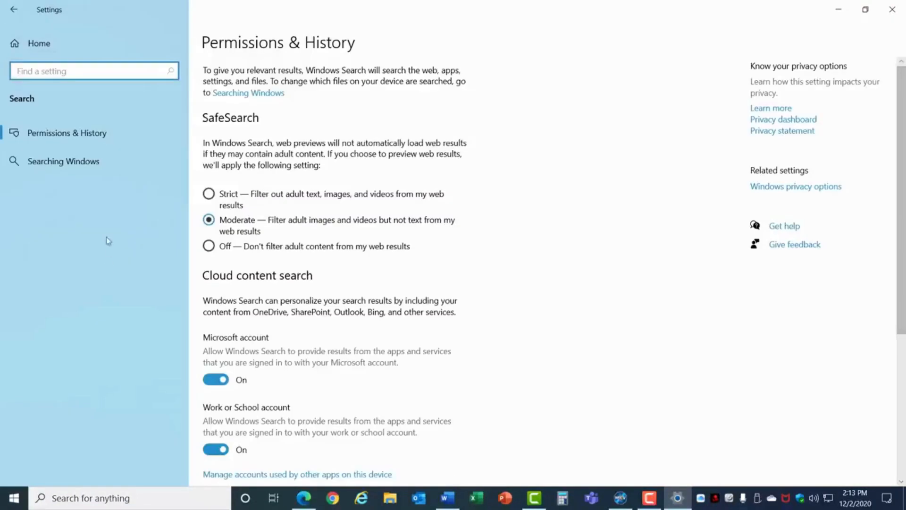
{"action": "left_click", "coordinate": [71, 165]}
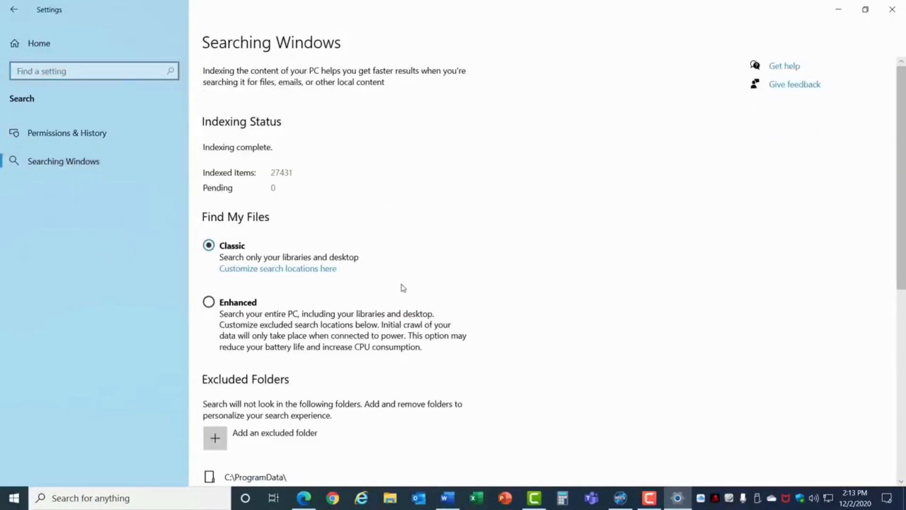
{"action": "scroll", "coordinate": [403, 287], "scroll_direction": "down", "scroll_amount": 5}
{"action": "scroll", "coordinate": [403, 288], "scroll_direction": "down", "scroll_amount": 2}
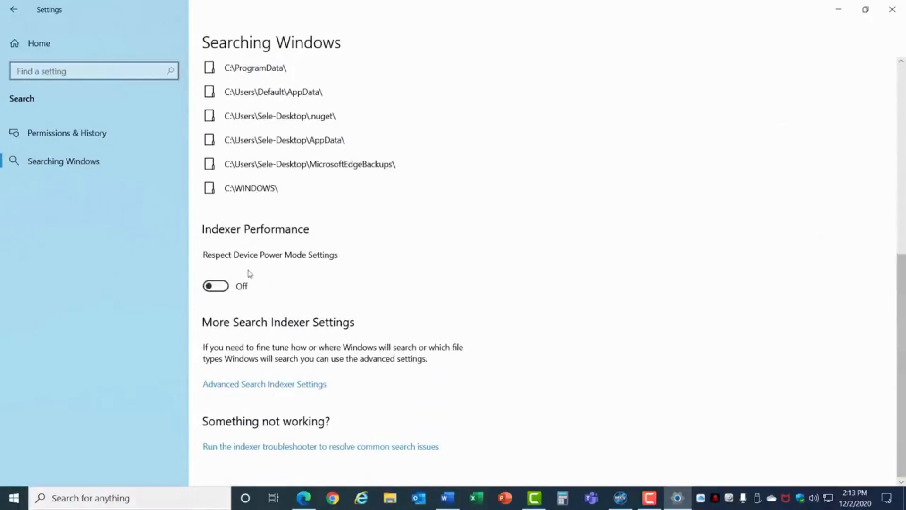
{"action": "left_click", "coordinate": [221, 289]}
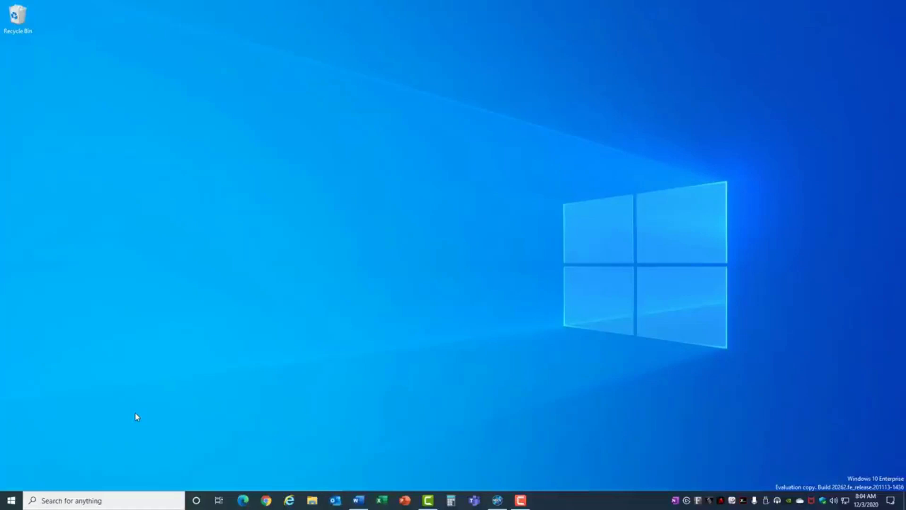
Open the System About page to review device specifications, then close Settings
{"action": "left_click", "coordinate": [10, 500]}
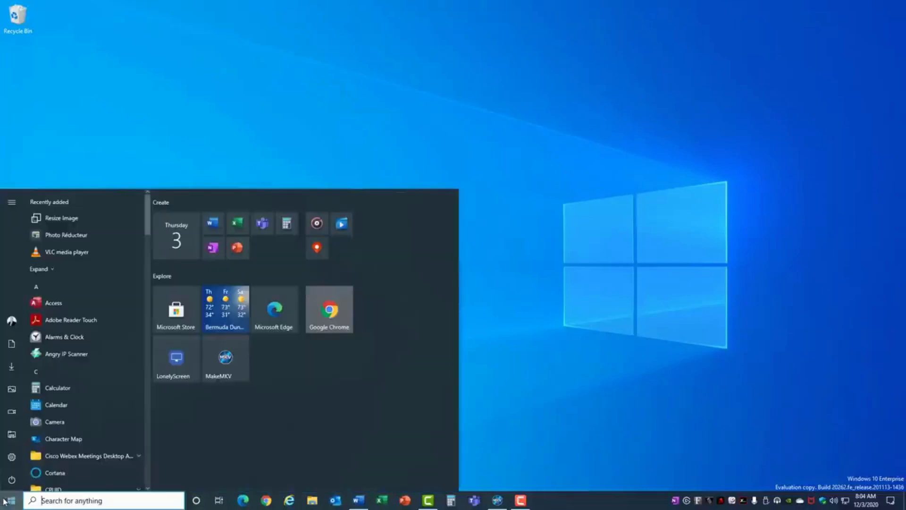
{"action": "left_click", "coordinate": [14, 457]}
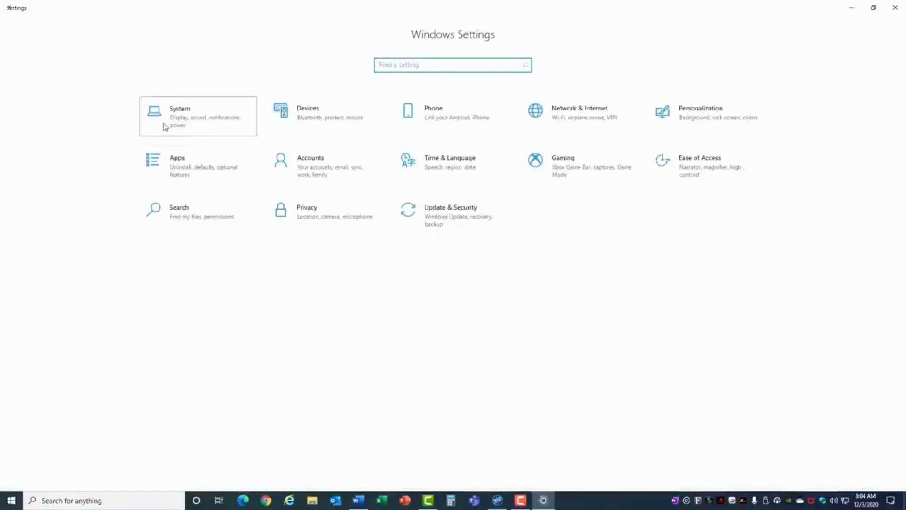
{"action": "left_click", "coordinate": [165, 126]}
{"action": "left_click", "coordinate": [43, 376]}
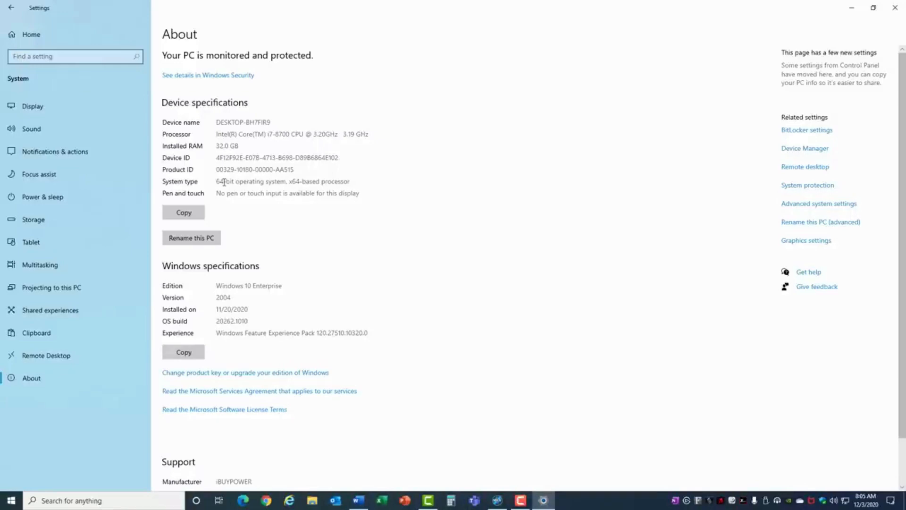
{"action": "left_click", "coordinate": [895, 7]}
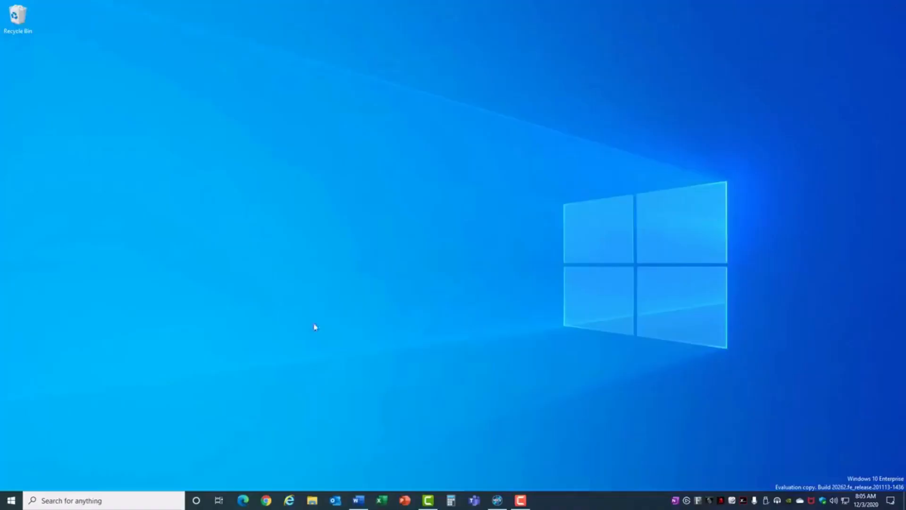
In the browser's Office portal, open other install options under Apps & devices and view the Office version choices
{"action": "left_click", "coordinate": [243, 501]}
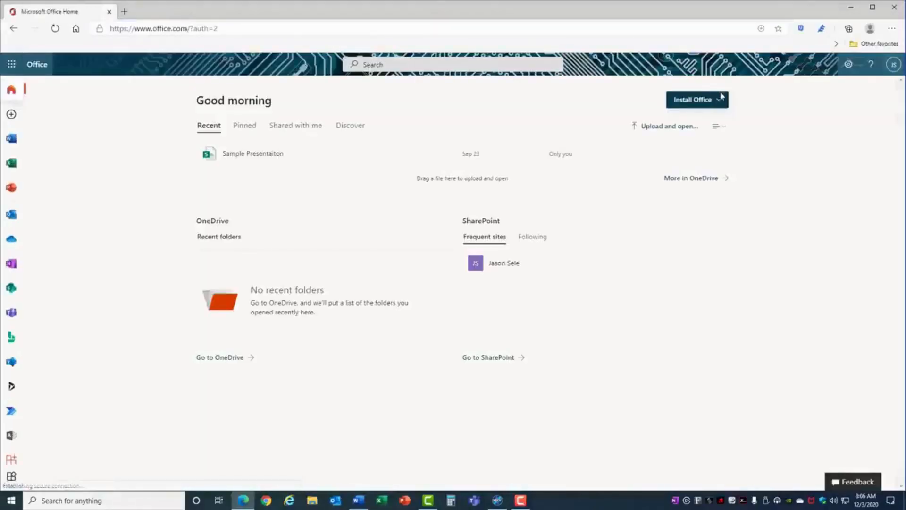
{"action": "left_click", "coordinate": [721, 99]}
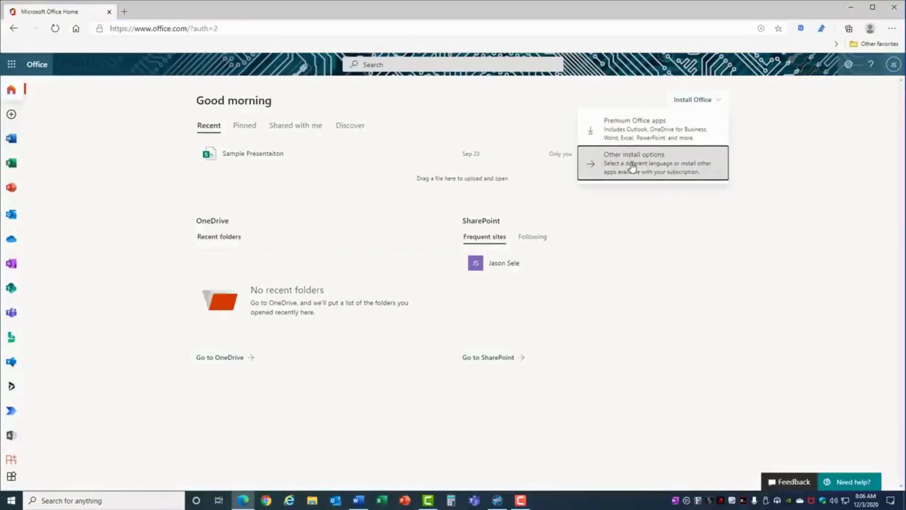
{"action": "left_click", "coordinate": [633, 168]}
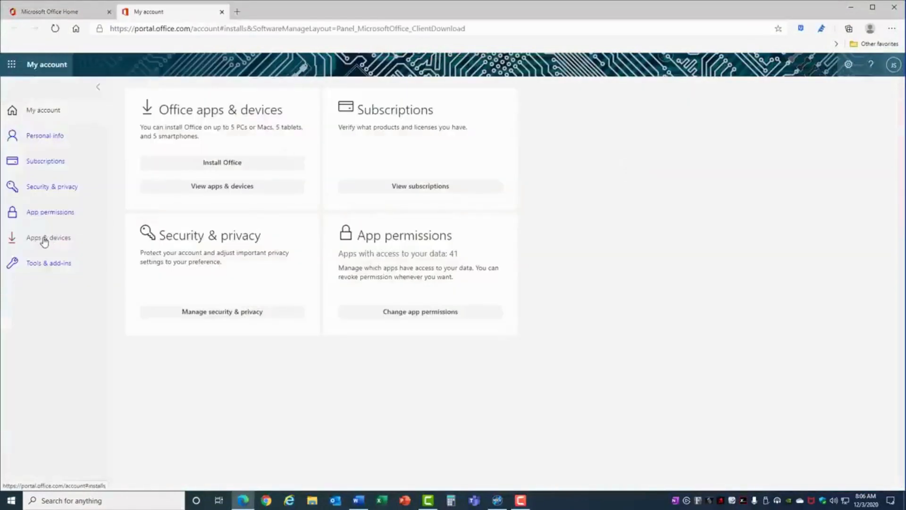
{"action": "left_click", "coordinate": [44, 239]}
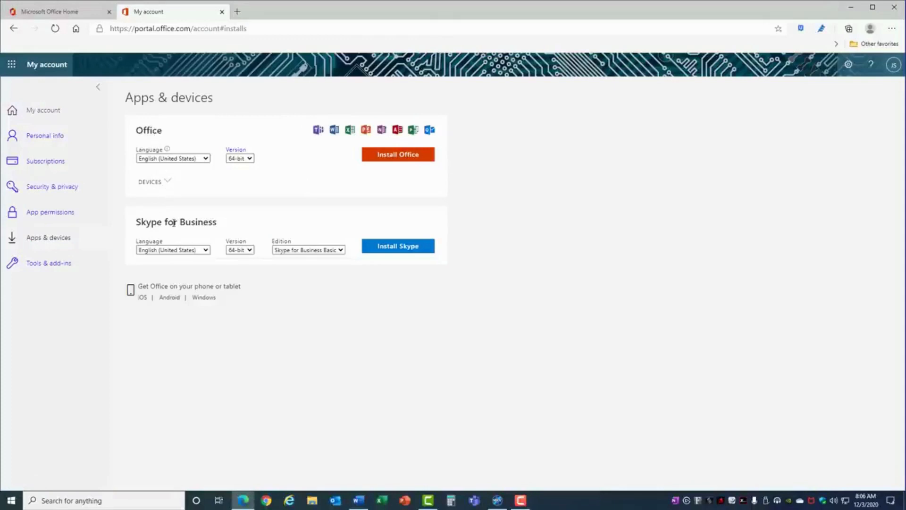
{"action": "left_click", "coordinate": [250, 159]}
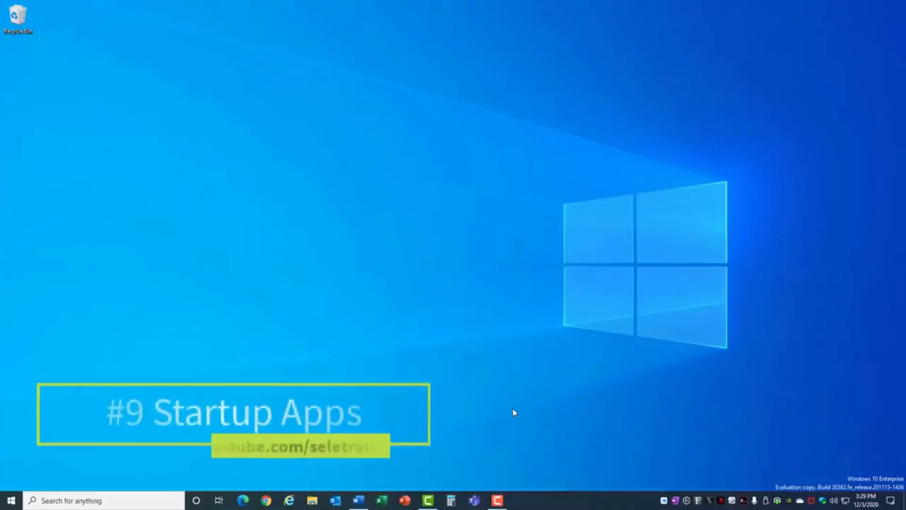
Open Task Manager's Startup tab and sort the startup apps by startup impact
{"action": "right_click", "coordinate": [570, 500]}
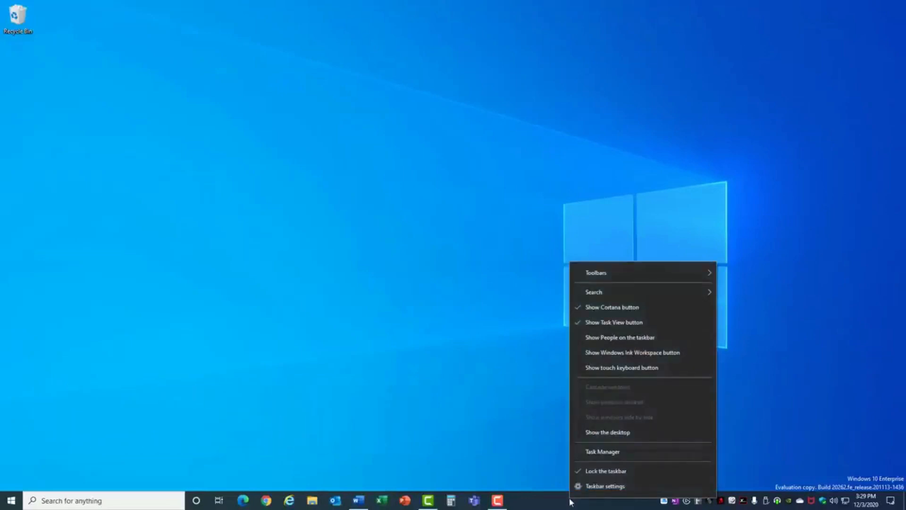
{"action": "left_click", "coordinate": [593, 452]}
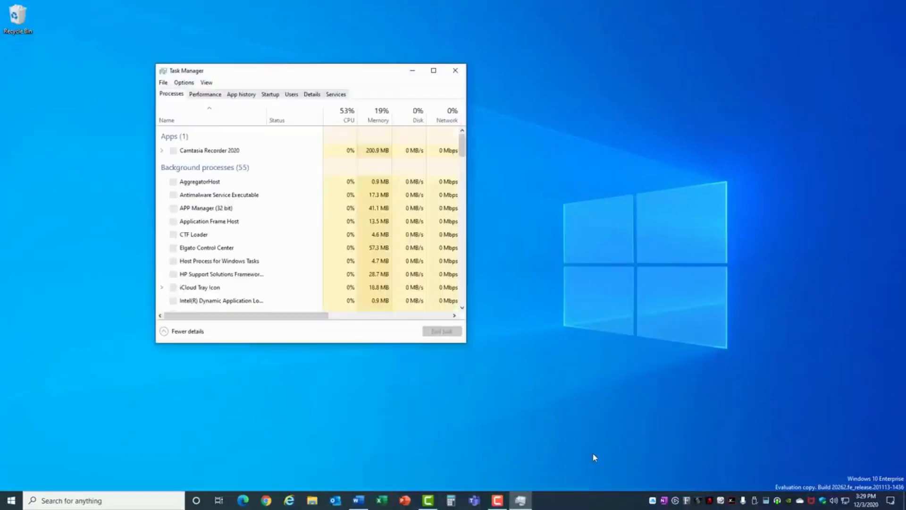
{"action": "left_click", "coordinate": [273, 95]}
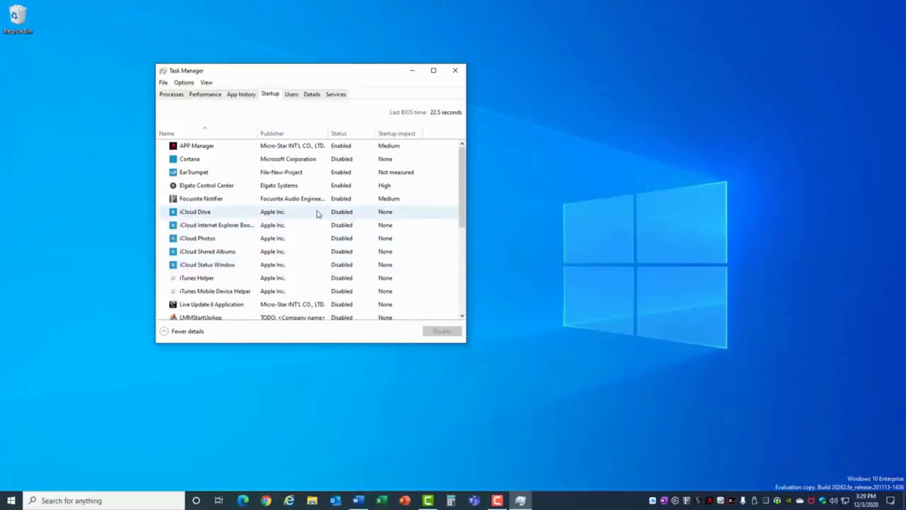
{"action": "left_click", "coordinate": [396, 135]}
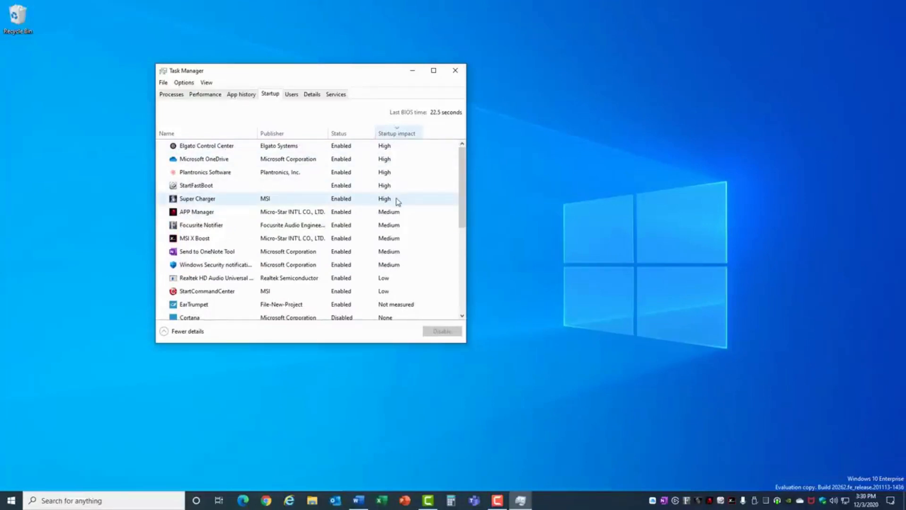
{"action": "left_click", "coordinate": [398, 201]}
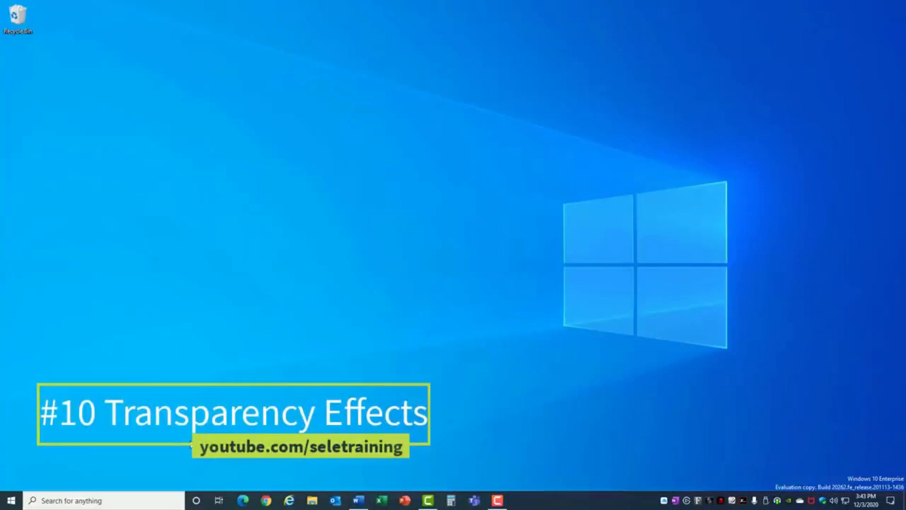
Open Personalization colors in Settings and turn off transparency effects
{"action": "left_click", "coordinate": [13, 499]}
{"action": "left_click", "coordinate": [12, 460]}
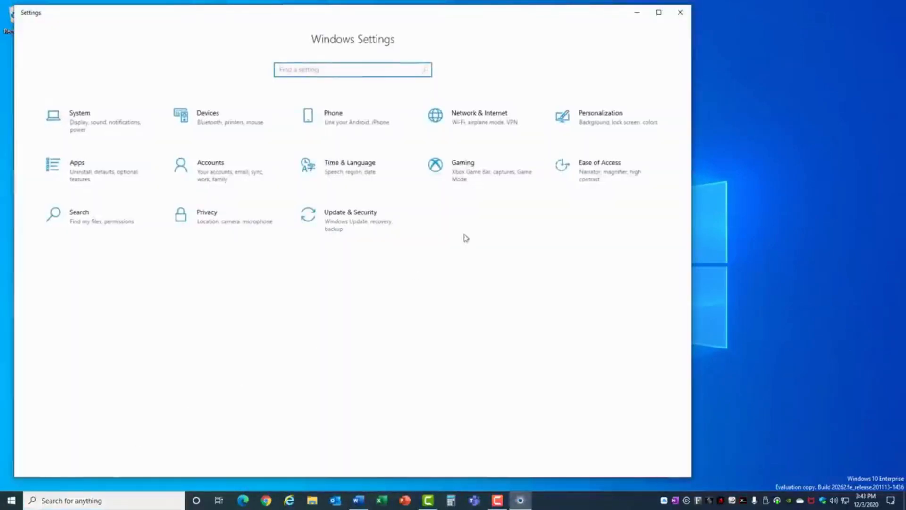
{"action": "left_click", "coordinate": [585, 130]}
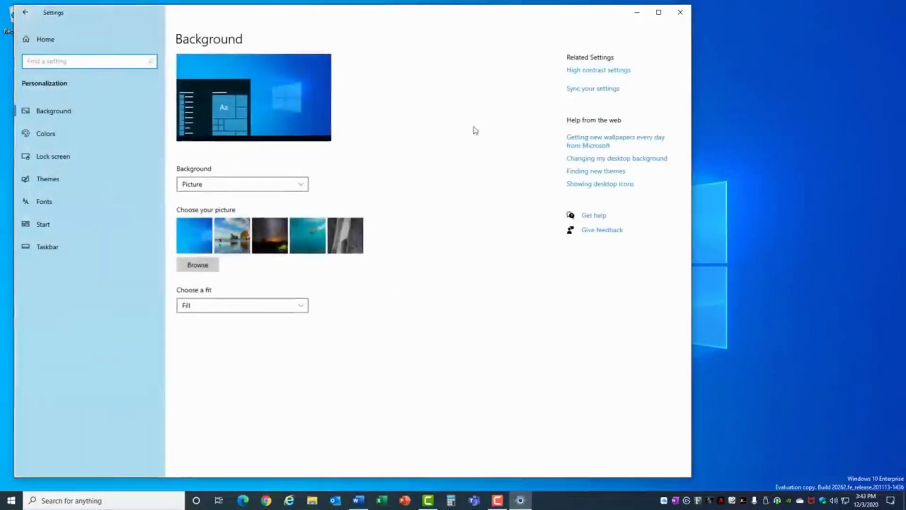
{"action": "left_click", "coordinate": [66, 129]}
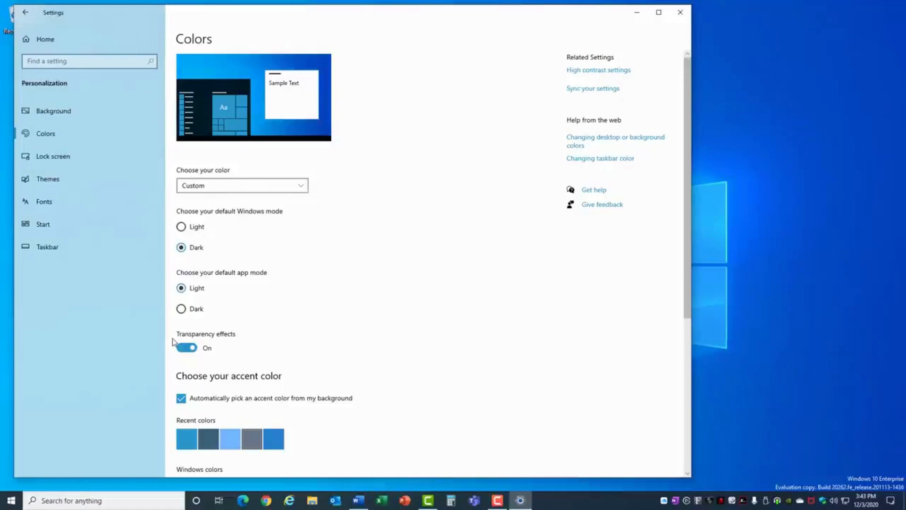
{"action": "left_click", "coordinate": [184, 348]}
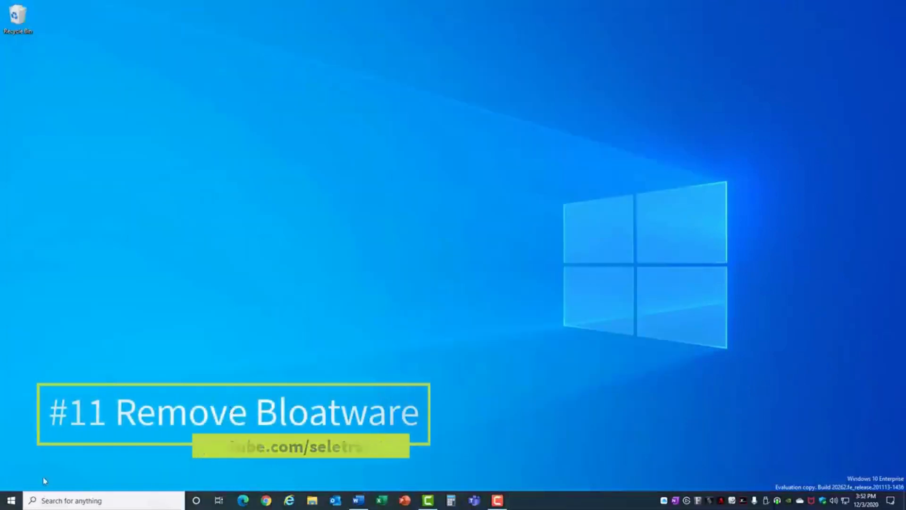
Open Apps & features in Settings, browse the installed apps, and uninstall Amazon Rainforest
{"action": "left_click", "coordinate": [11, 500]}
{"action": "left_click", "coordinate": [18, 462]}
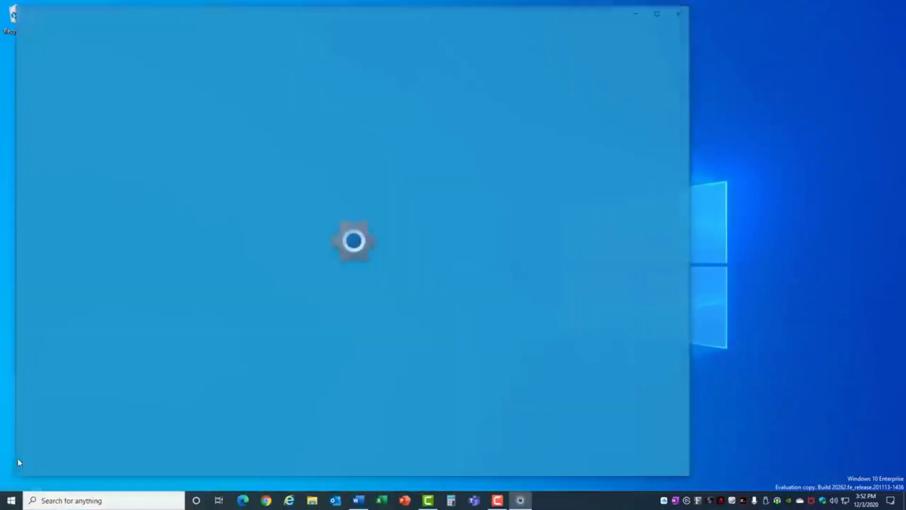
{"action": "left_click", "coordinate": [81, 183]}
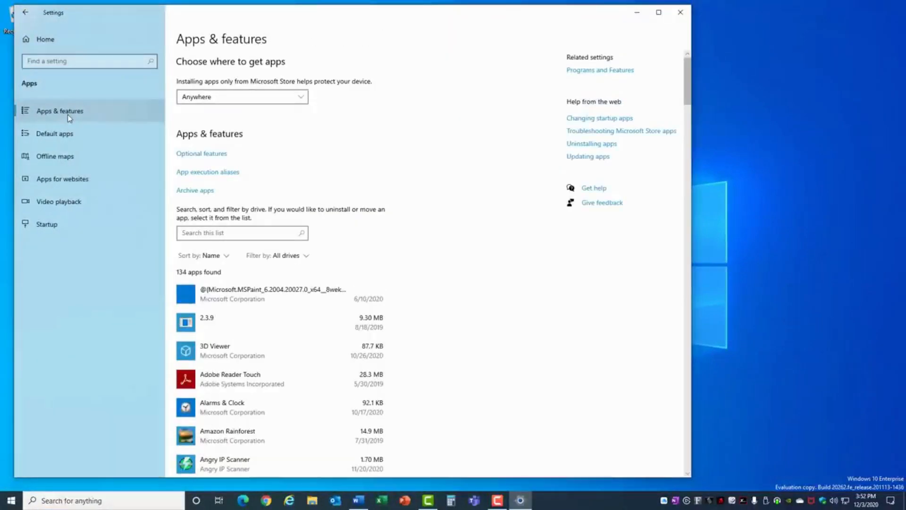
{"action": "scroll", "coordinate": [460, 251], "scroll_direction": "down", "scroll_amount": 2}
{"action": "scroll", "coordinate": [461, 252], "scroll_direction": "down", "scroll_amount": 12}
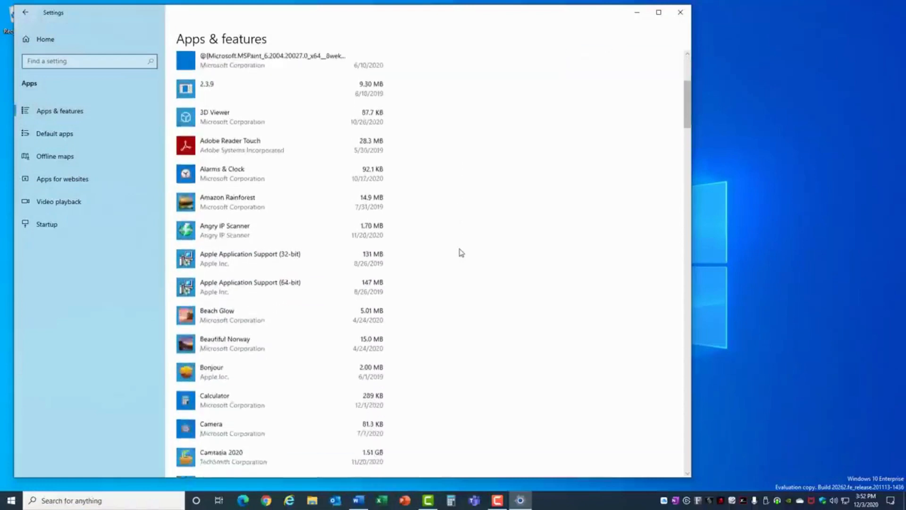
{"action": "scroll", "coordinate": [461, 253], "scroll_direction": "down", "scroll_amount": 1}
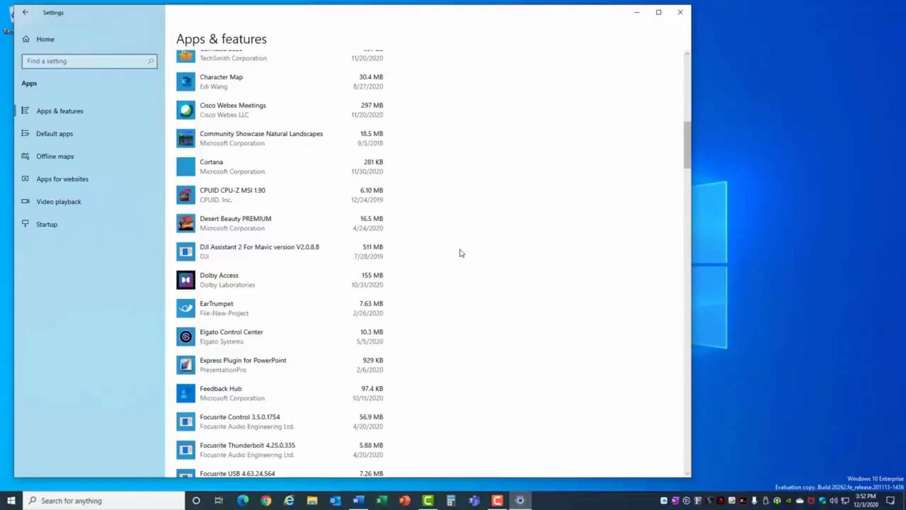
{"action": "scroll", "coordinate": [462, 253], "scroll_direction": "up", "scroll_amount": 10}
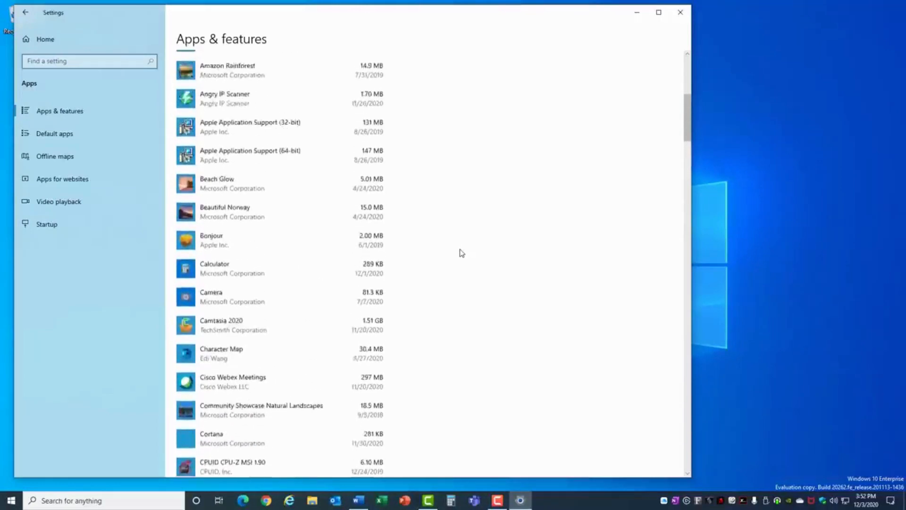
{"action": "scroll", "coordinate": [461, 253], "scroll_direction": "up", "scroll_amount": 3}
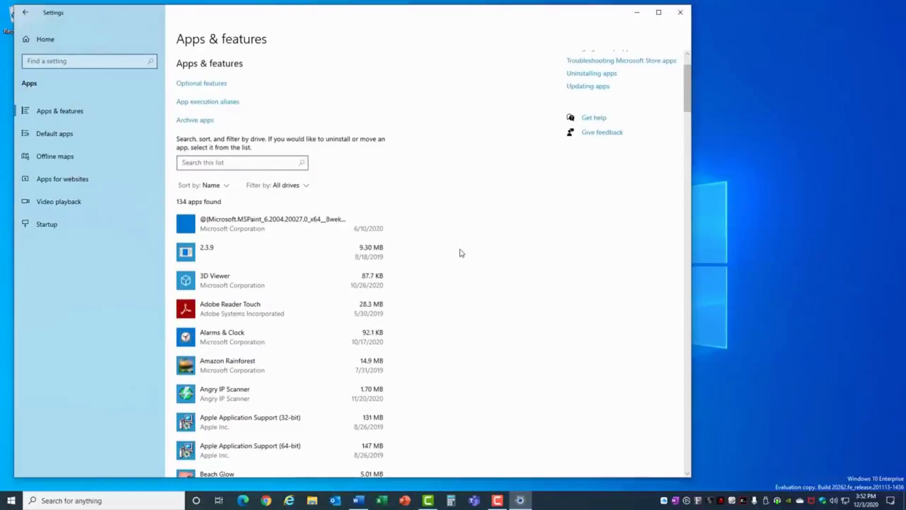
{"action": "scroll", "coordinate": [462, 253], "scroll_direction": "down", "scroll_amount": 3}
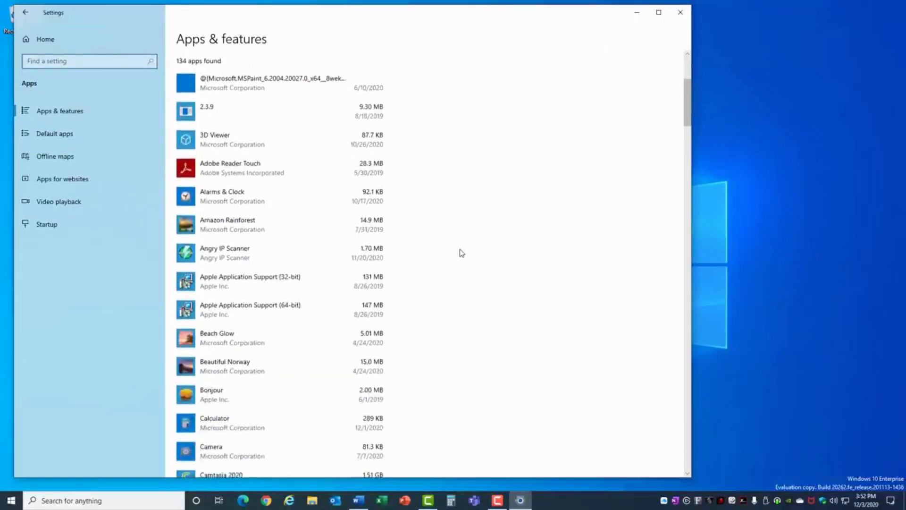
{"action": "left_click", "coordinate": [272, 231]}
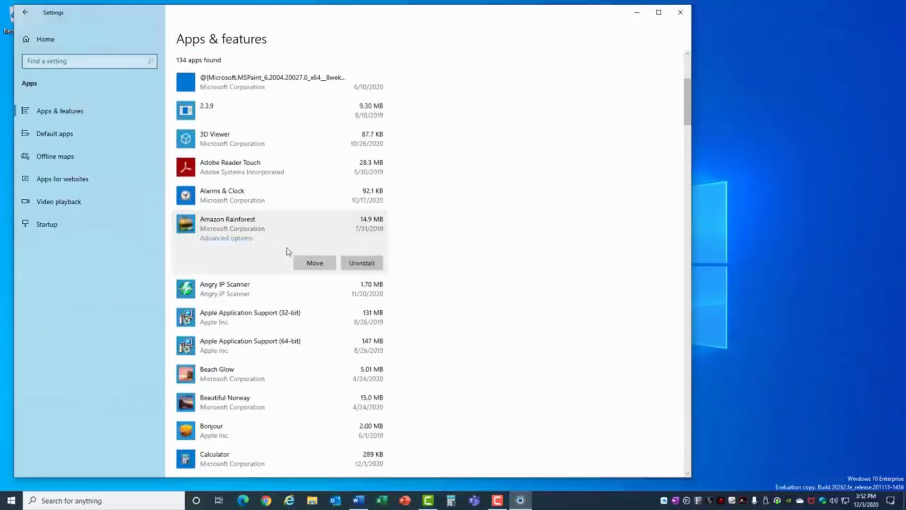
{"action": "left_click", "coordinate": [371, 264]}
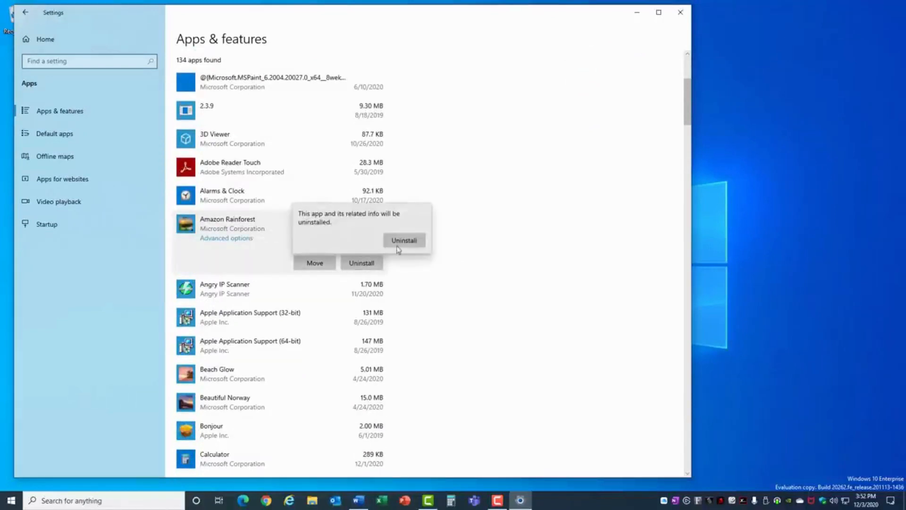
{"action": "left_click", "coordinate": [403, 241]}
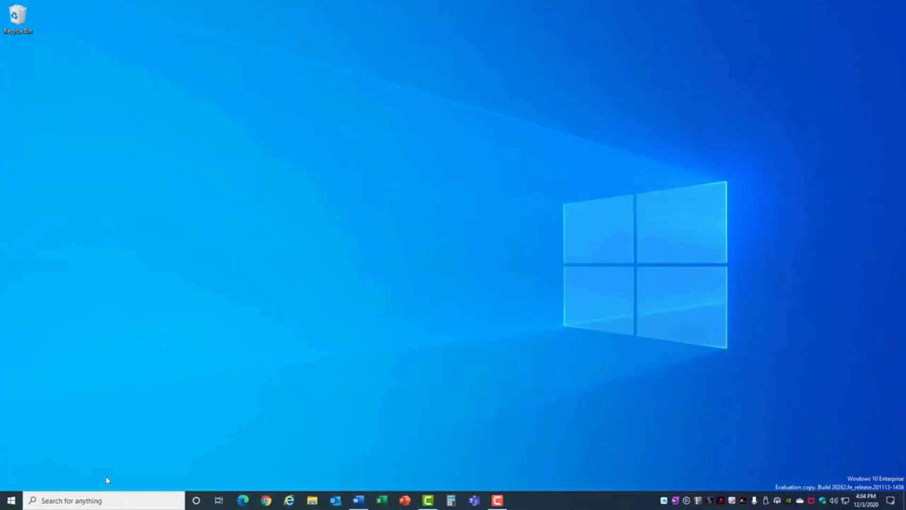
Run Disk Cleanup on drive C: including system files and permanently delete the selected files
{"action": "left_click", "coordinate": [90, 499]}
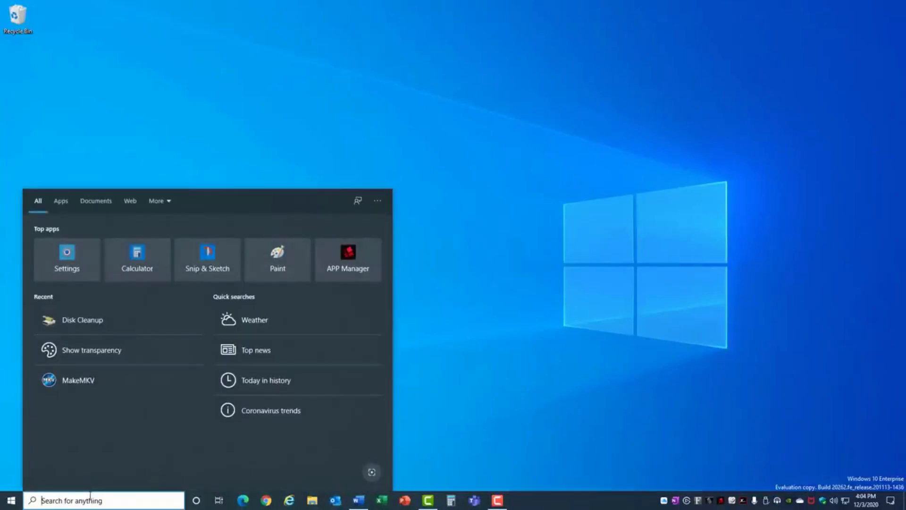
{"action": "type", "text": "disk"}
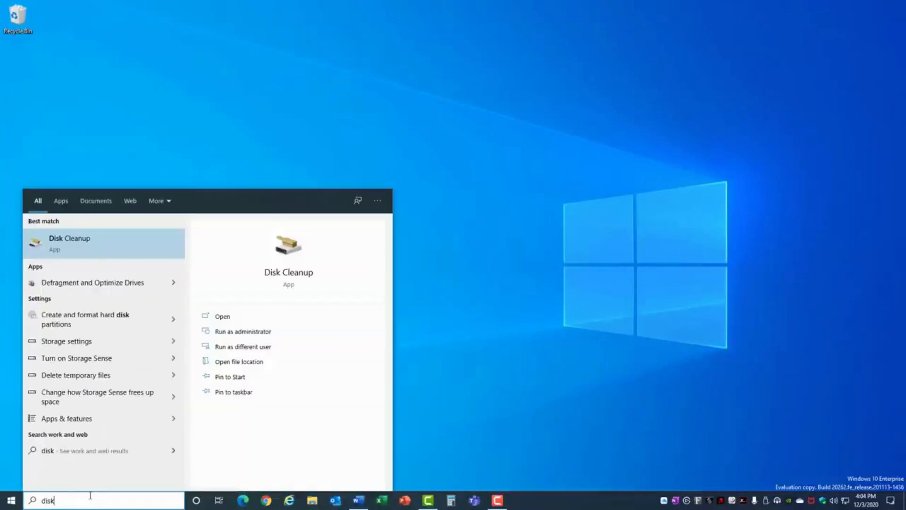
{"action": "left_click", "coordinate": [49, 245]}
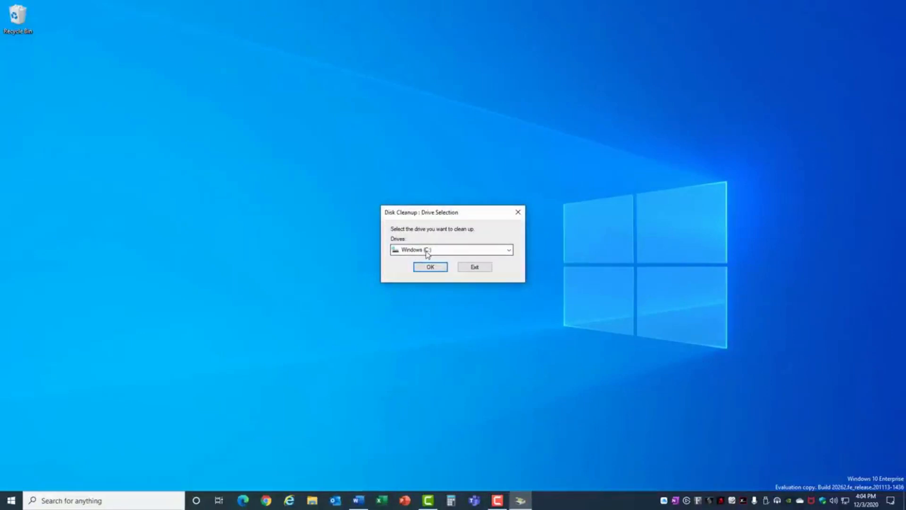
{"action": "left_click", "coordinate": [430, 266]}
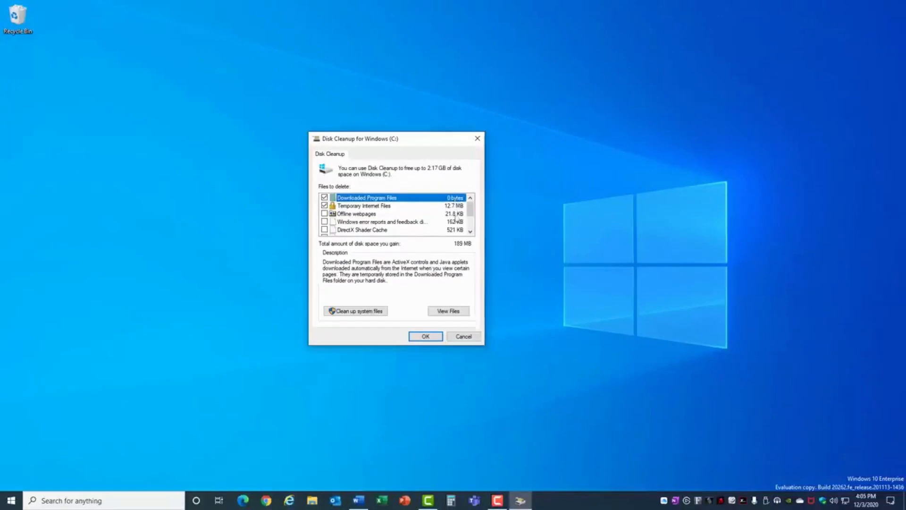
{"action": "left_click", "coordinate": [356, 313]}
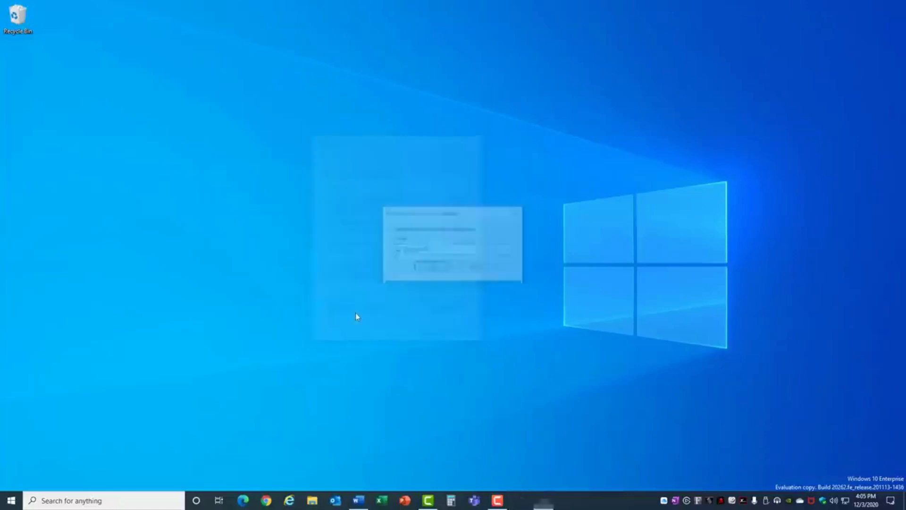
{"action": "left_click", "coordinate": [430, 267]}
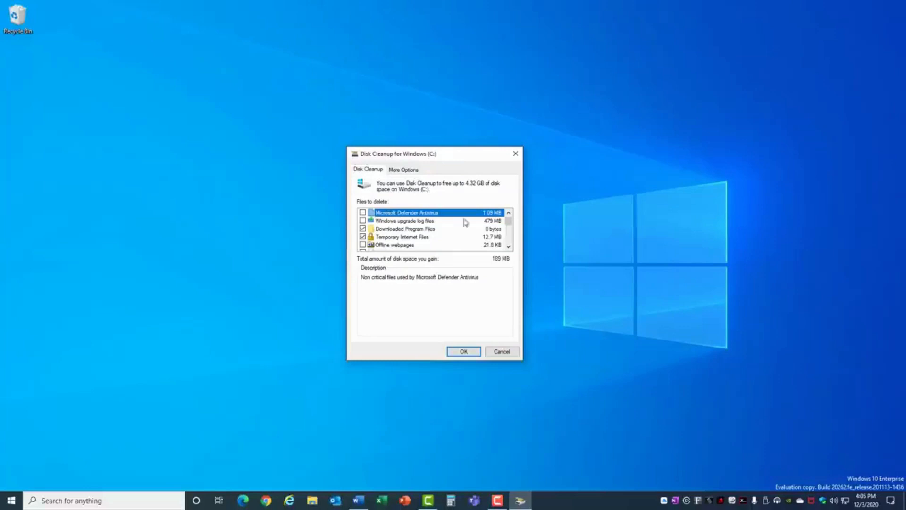
{"action": "left_click_drag", "start_coordinate": [508, 223], "coordinate": [512, 241]}
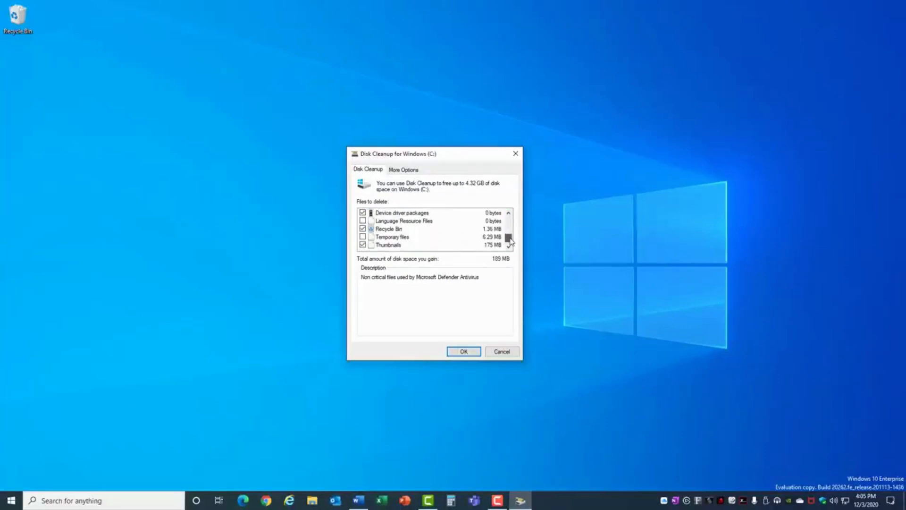
{"action": "left_click", "coordinate": [462, 351]}
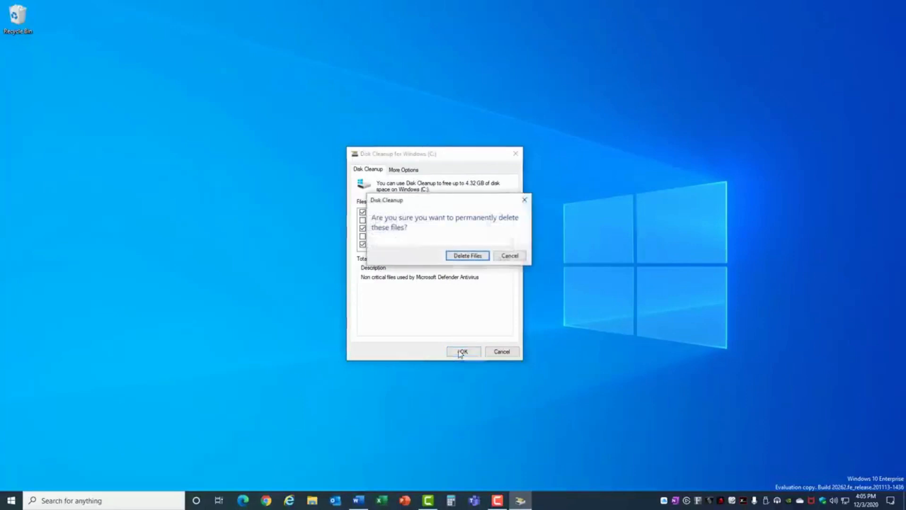
{"action": "left_click", "coordinate": [467, 256]}
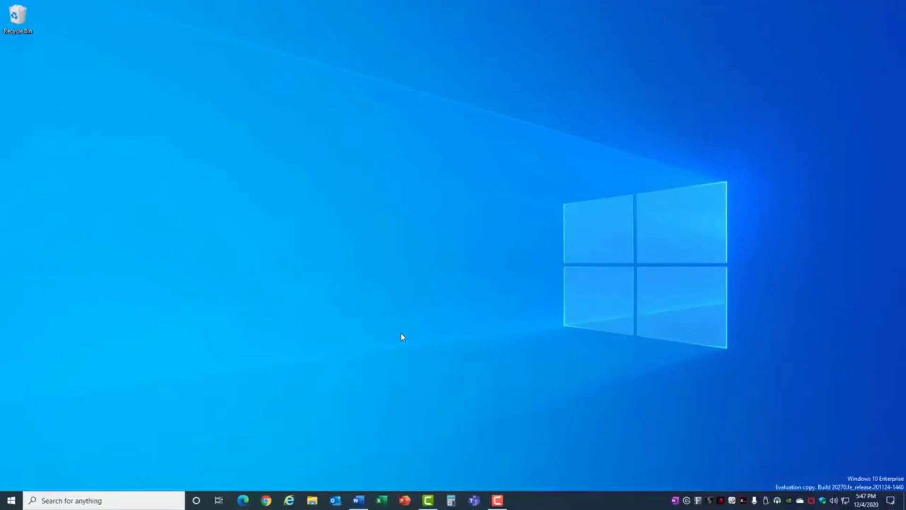
Open Delivery Optimization under Update & Security and turn off allowing downloads from other PCs
{"action": "left_click", "coordinate": [11, 499]}
{"action": "left_click", "coordinate": [12, 457]}
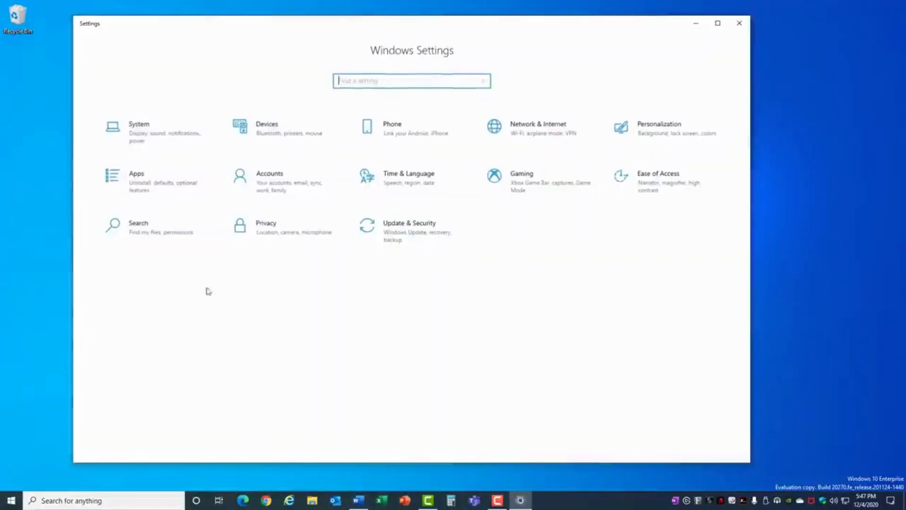
{"action": "left_click", "coordinate": [395, 229]}
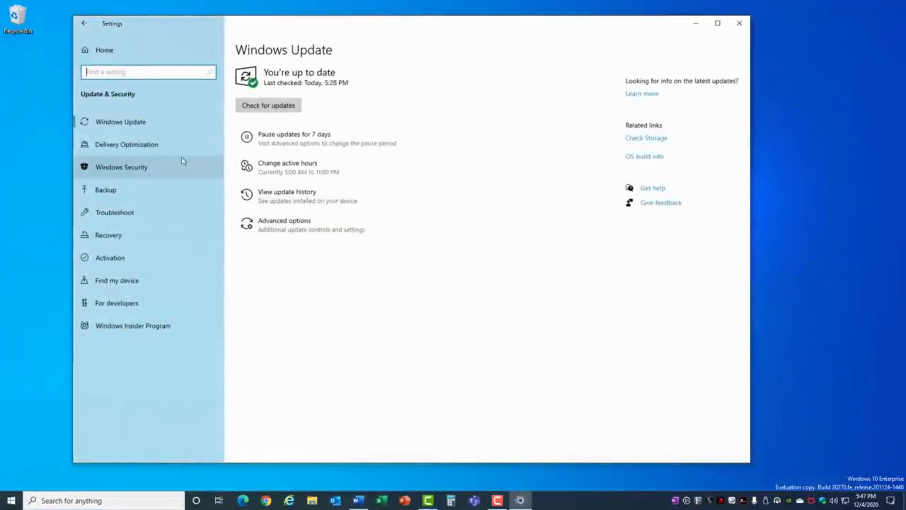
{"action": "left_click", "coordinate": [122, 147]}
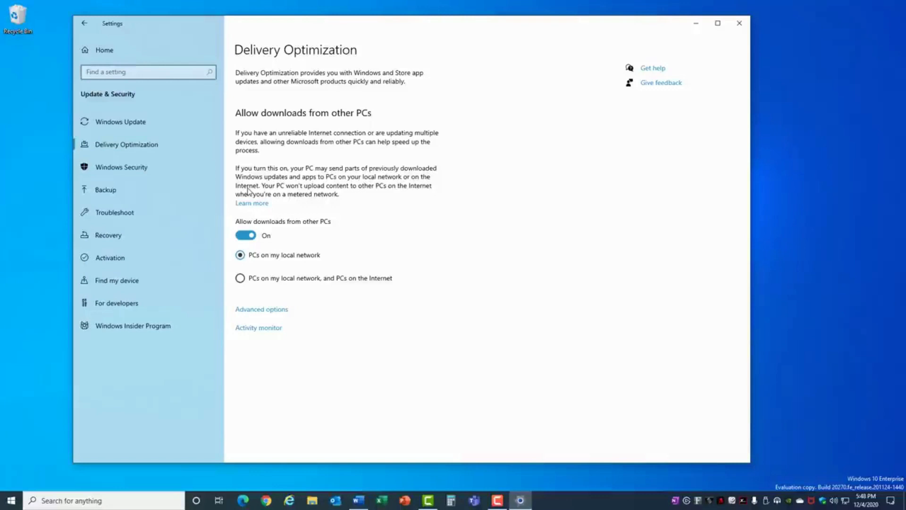
{"action": "left_click", "coordinate": [251, 236]}
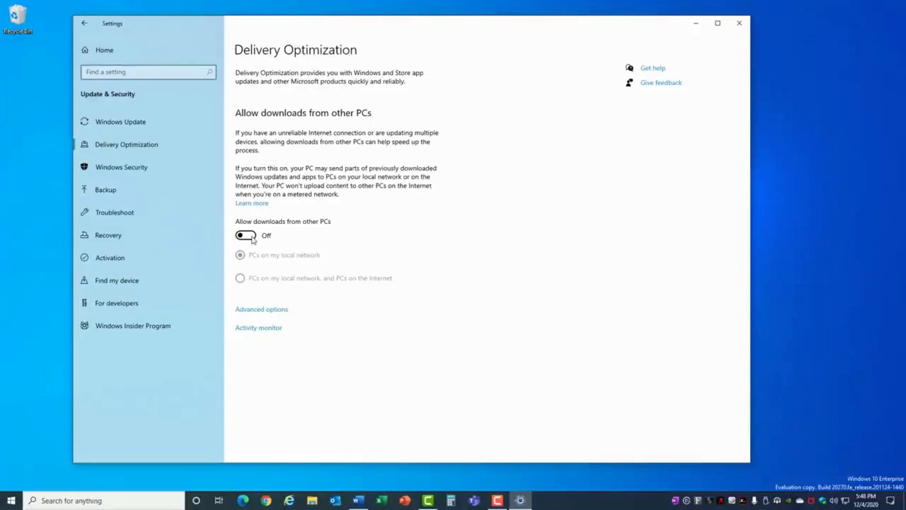
In Delivery Optimization advanced options, limit upload bandwidth to 5% and the monthly upload limit to 5 GB
{"action": "left_click", "coordinate": [257, 311]}
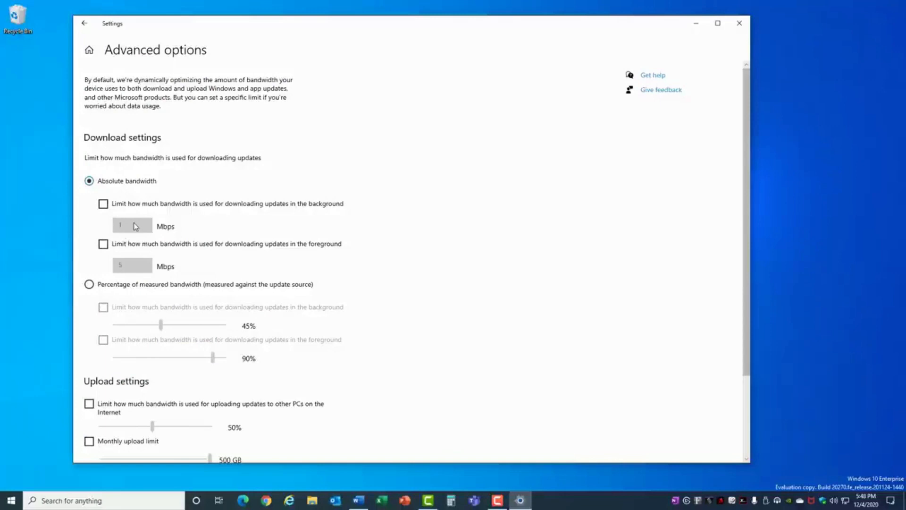
{"action": "scroll", "coordinate": [155, 297], "scroll_direction": "down", "scroll_amount": 4}
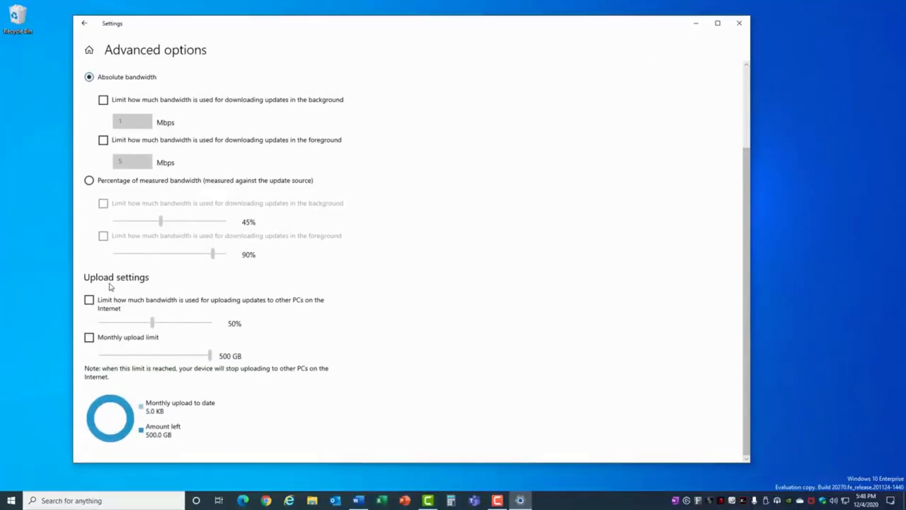
{"action": "left_click", "coordinate": [89, 300]}
{"action": "left_click_drag", "start_coordinate": [152, 322], "coordinate": [97, 326]}
{"action": "left_click", "coordinate": [88, 337]}
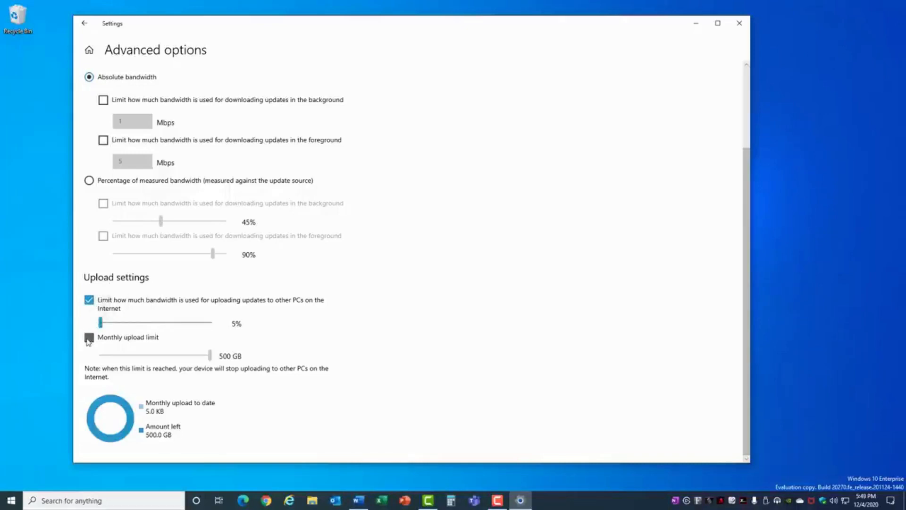
{"action": "left_click_drag", "start_coordinate": [210, 354], "coordinate": [99, 355]}
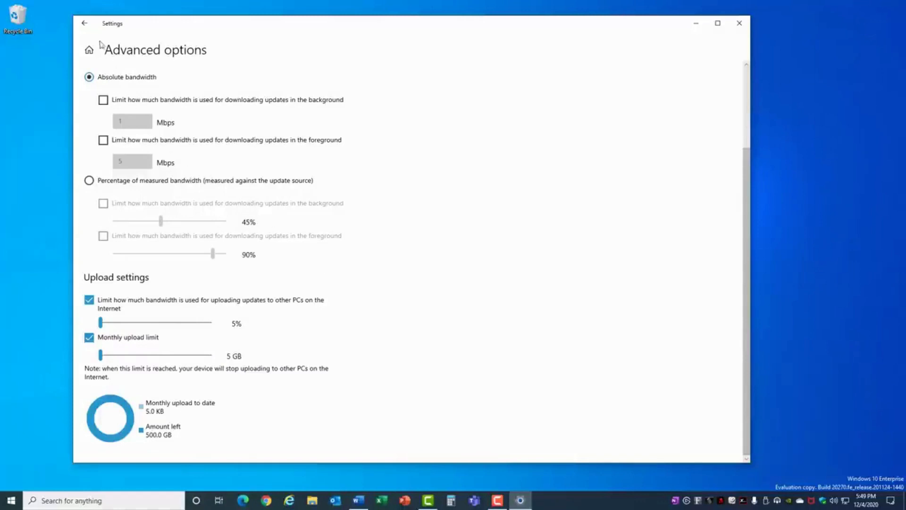
{"action": "left_click", "coordinate": [85, 24]}
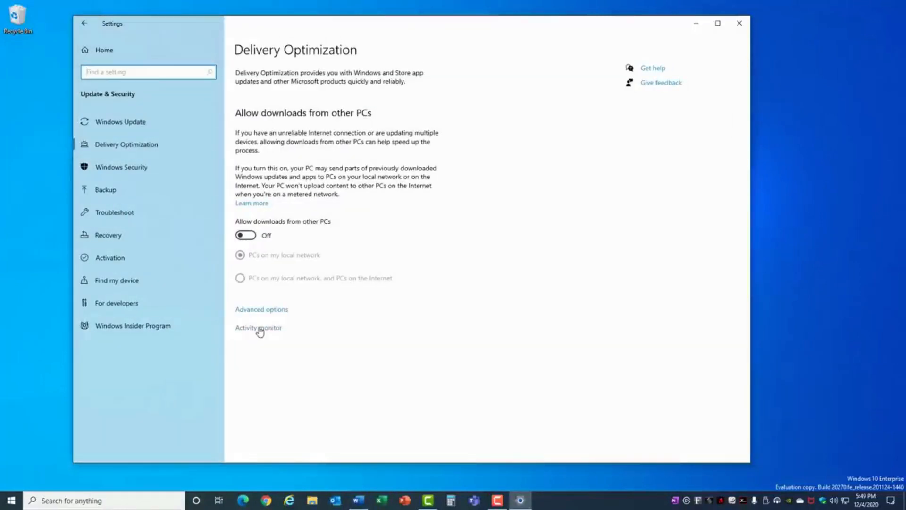
Open the Delivery Optimization activity monitor
{"action": "left_click", "coordinate": [260, 330]}
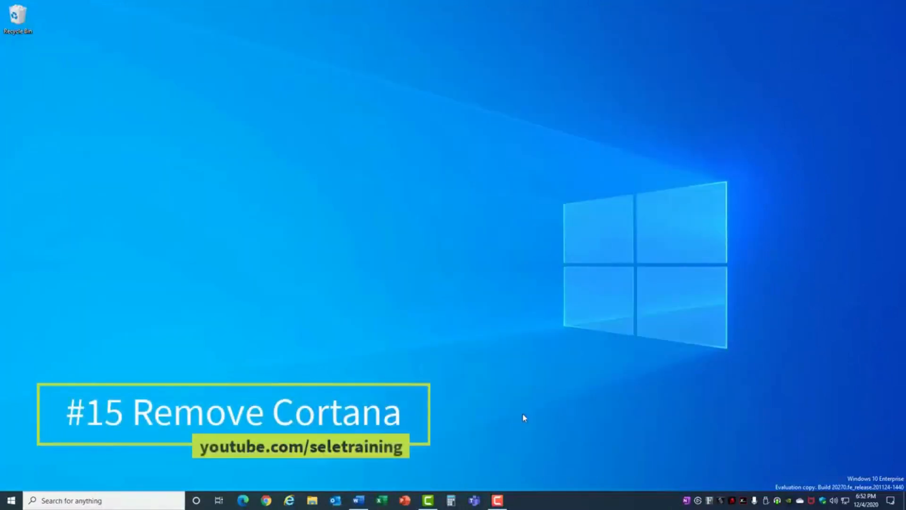
Open Cortana and close it again
{"action": "left_click", "coordinate": [196, 502]}
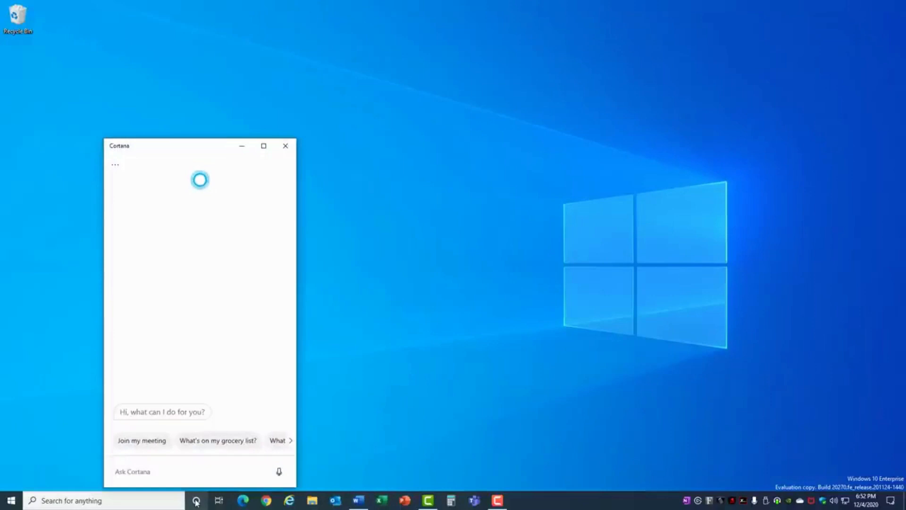
{"action": "left_click", "coordinate": [285, 146]}
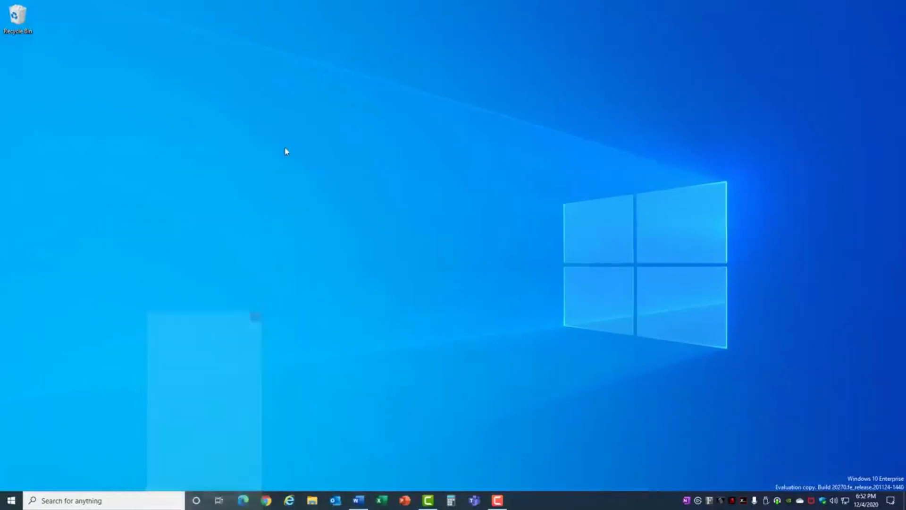
Open the Local Group Policy Editor via gpedit search, maximize it, and select Computer Configuration
{"action": "left_click", "coordinate": [59, 501]}
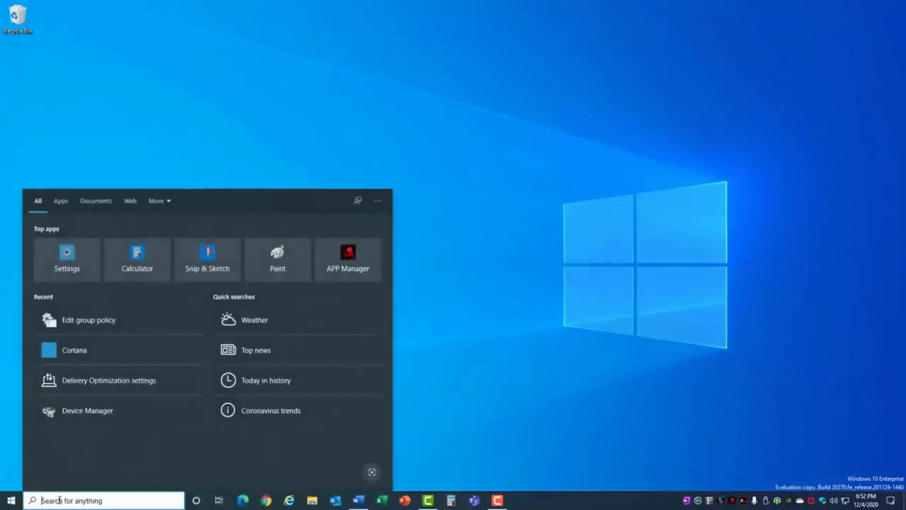
{"action": "type", "text": "gpedit"}
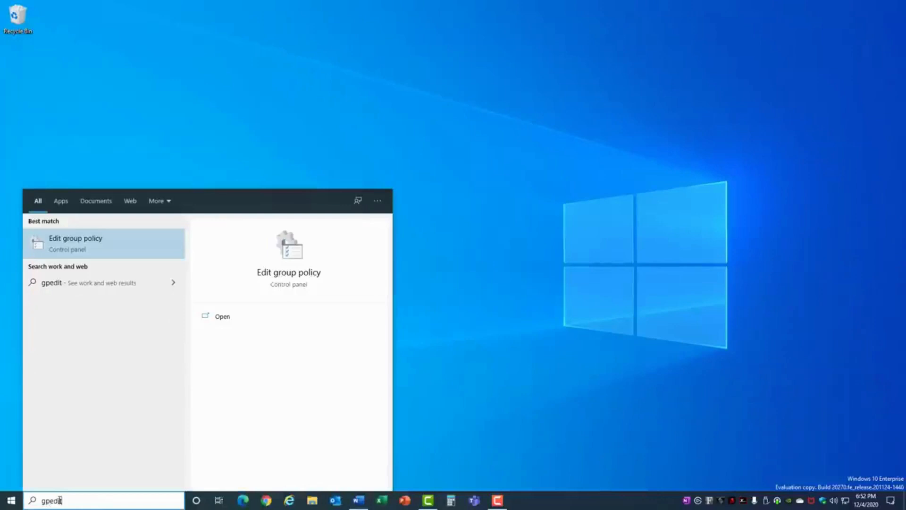
{"action": "key", "text": "Return"}
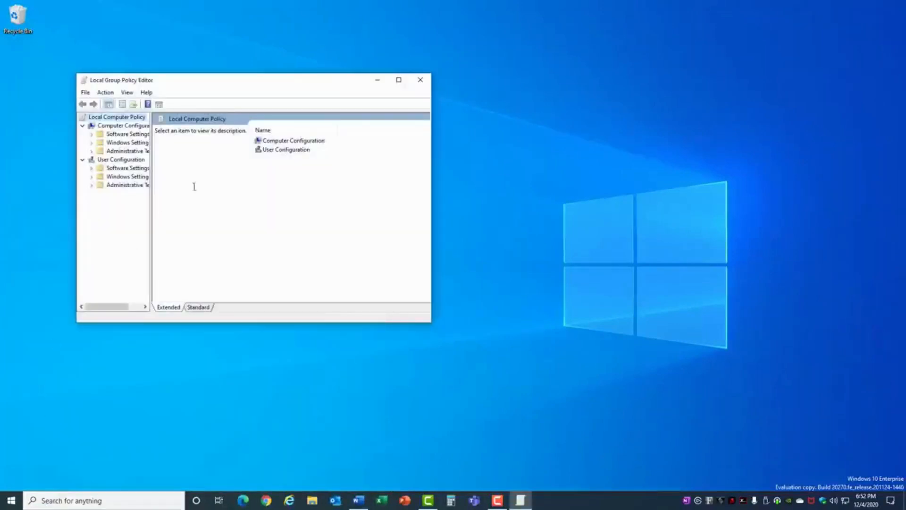
{"action": "left_click", "coordinate": [399, 80]}
{"action": "left_click_drag", "start_coordinate": [76, 136], "coordinate": [153, 142]}
{"action": "left_click", "coordinate": [47, 50]}
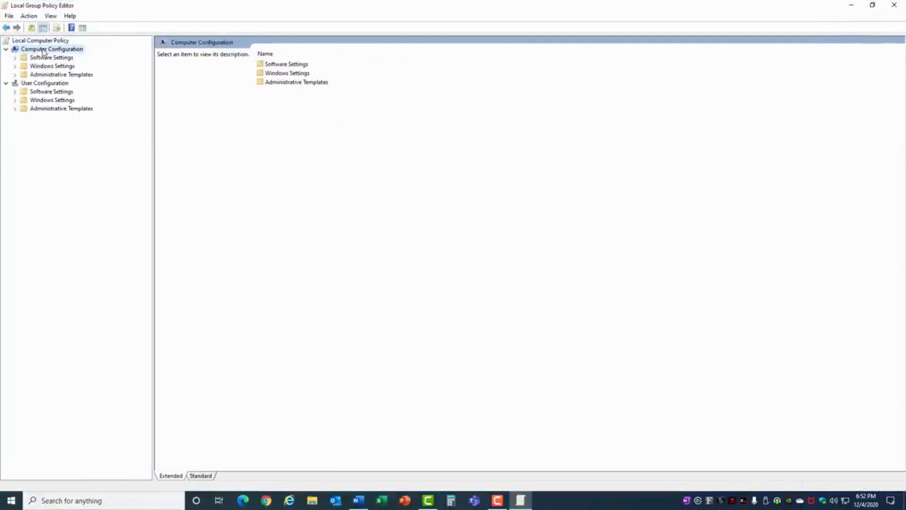
Disable the Allow Cortana policy under Computer Configuration > Administrative Templates > Windows Components > Search, and close the editor
{"action": "double_click", "coordinate": [50, 75]}
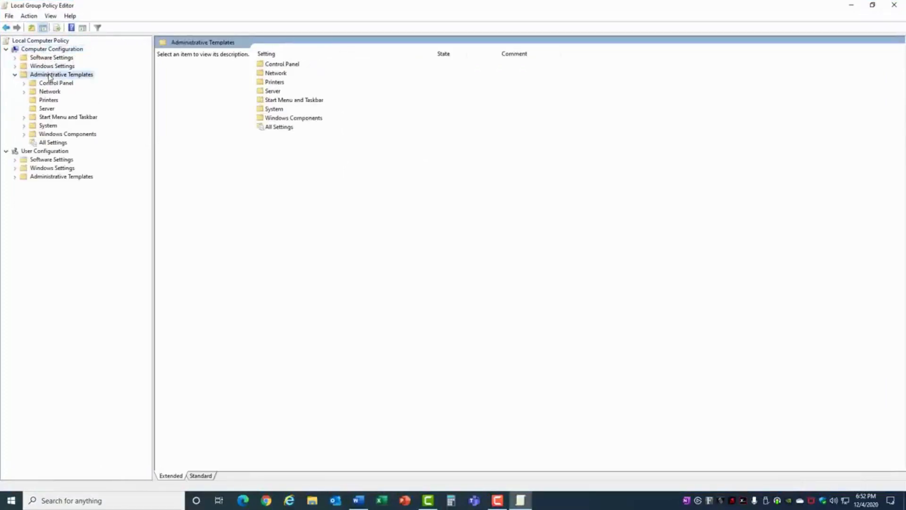
{"action": "double_click", "coordinate": [52, 134]}
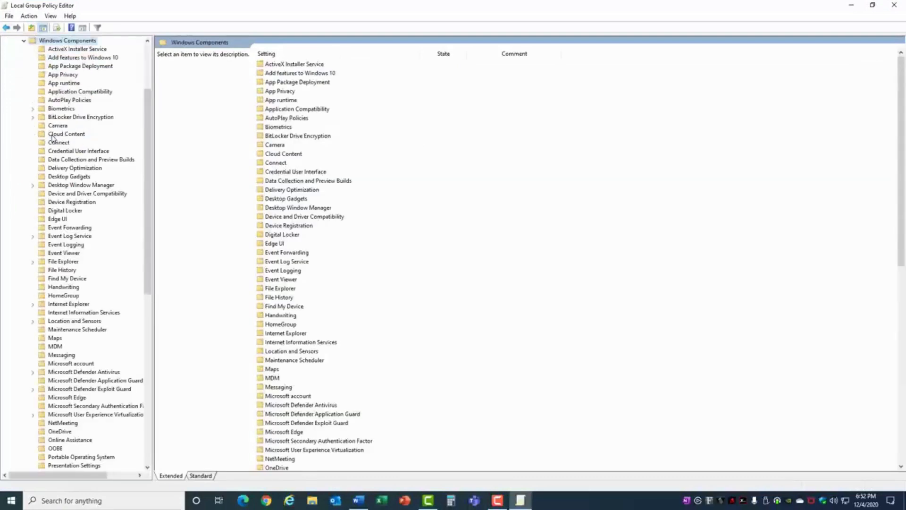
{"action": "scroll", "coordinate": [96, 300], "scroll_direction": "down", "scroll_amount": 6}
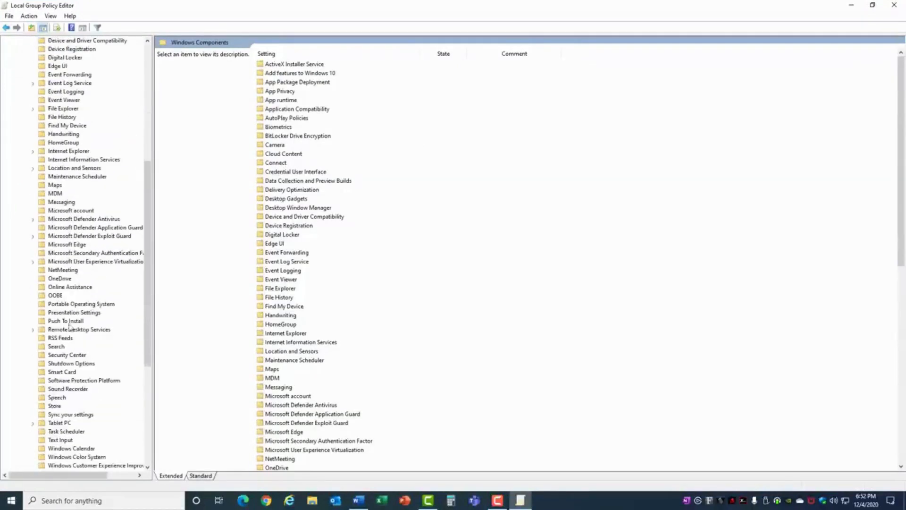
{"action": "left_click", "coordinate": [55, 346]}
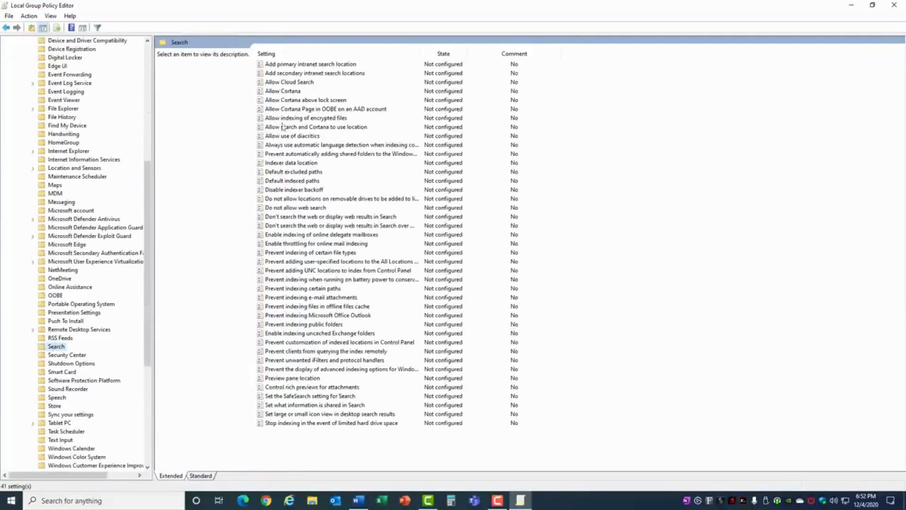
{"action": "double_click", "coordinate": [296, 92]}
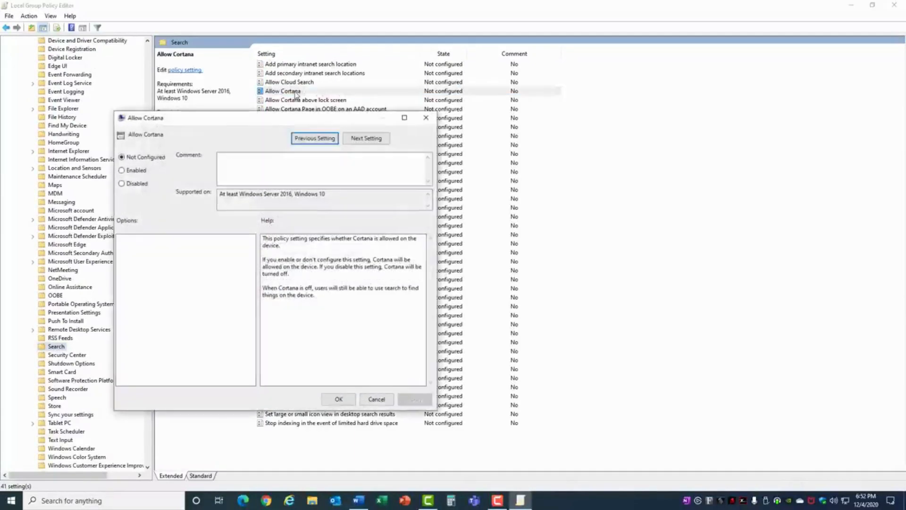
{"action": "left_click", "coordinate": [135, 184]}
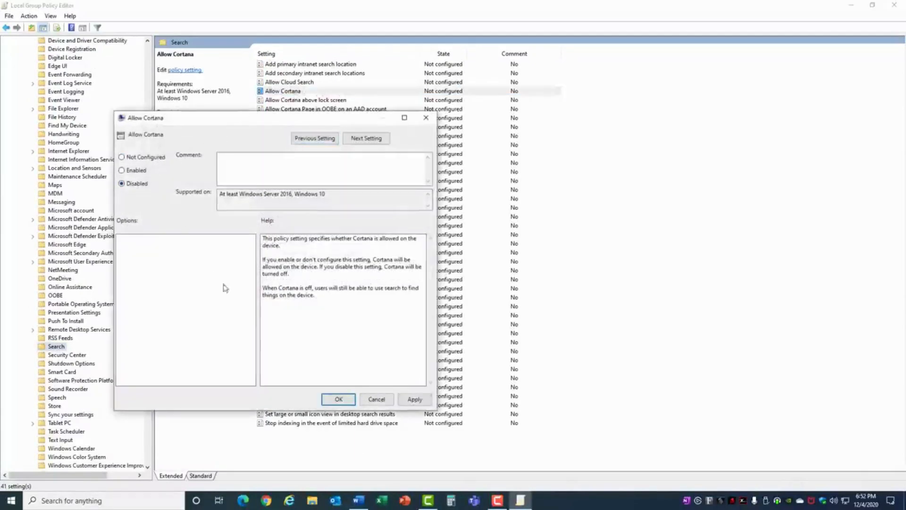
{"action": "left_click", "coordinate": [339, 399]}
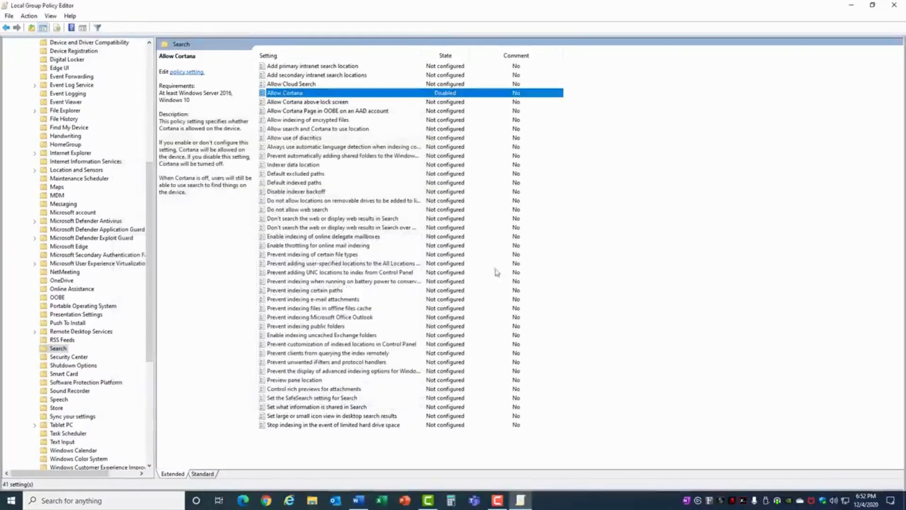
{"action": "left_click", "coordinate": [894, 8]}
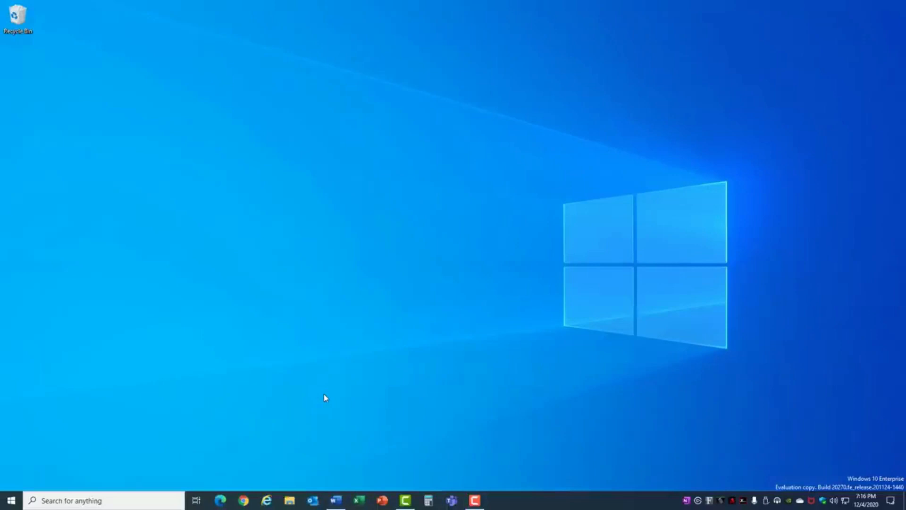
Open the System Storage settings and launch Optimize Drives
{"action": "left_click", "coordinate": [12, 501]}
{"action": "left_click", "coordinate": [13, 464]}
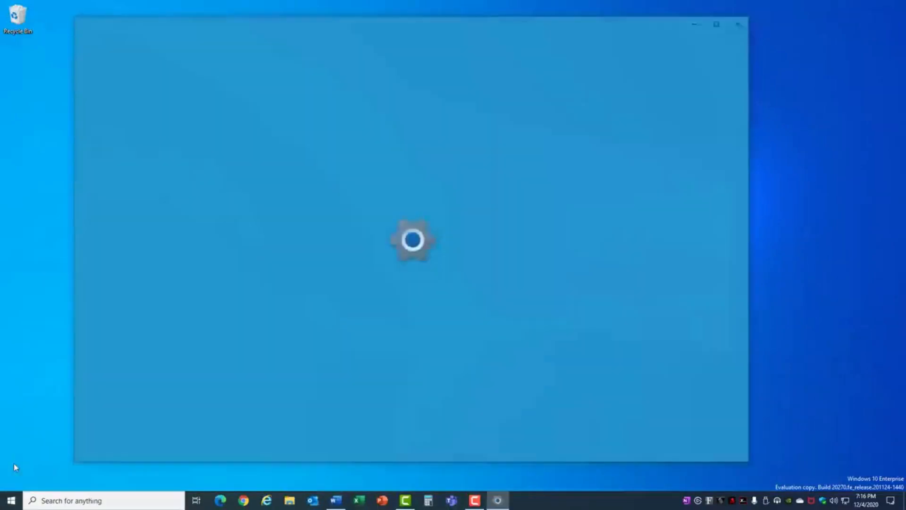
{"action": "left_click", "coordinate": [144, 119]}
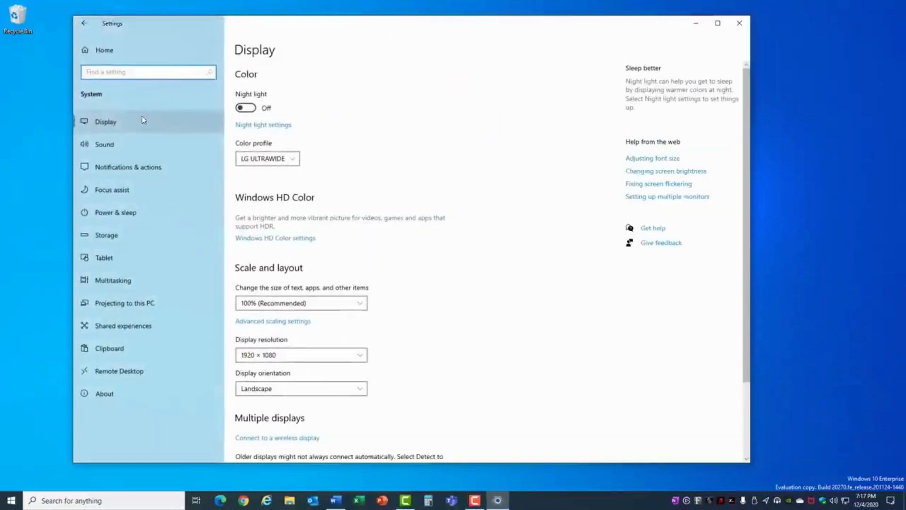
{"action": "left_click", "coordinate": [117, 236]}
{"action": "scroll", "coordinate": [426, 346], "scroll_direction": "down", "scroll_amount": 1}
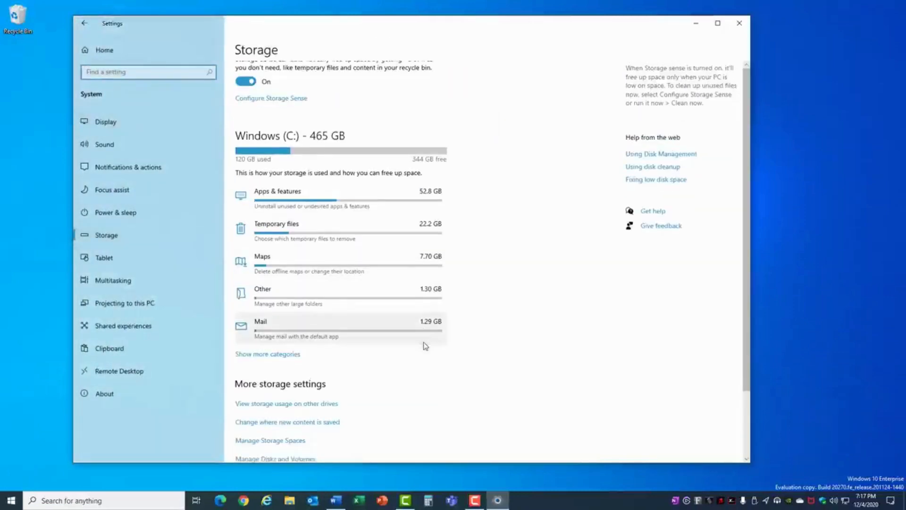
{"action": "scroll", "coordinate": [426, 346], "scroll_direction": "down", "scroll_amount": 2}
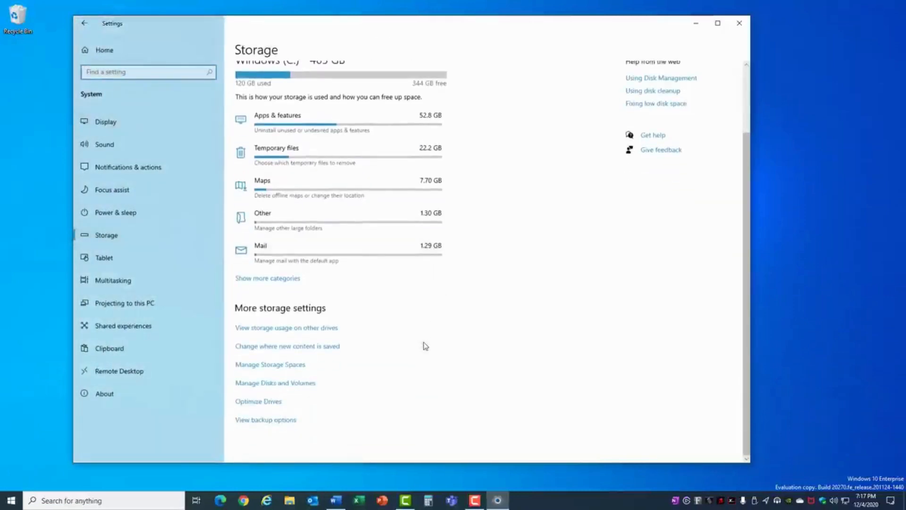
{"action": "left_click", "coordinate": [266, 402]}
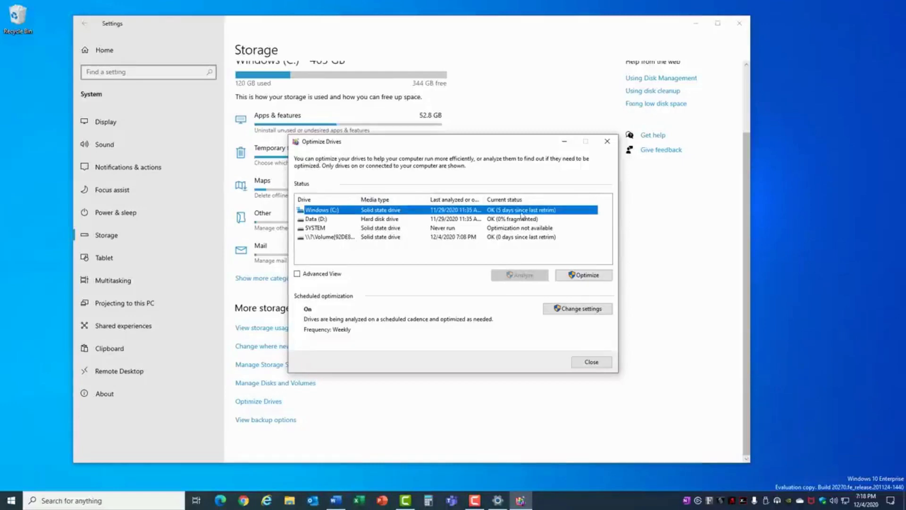
Optimize the Windows (C:) drive and the Data (D:) drive
{"action": "left_click", "coordinate": [592, 276]}
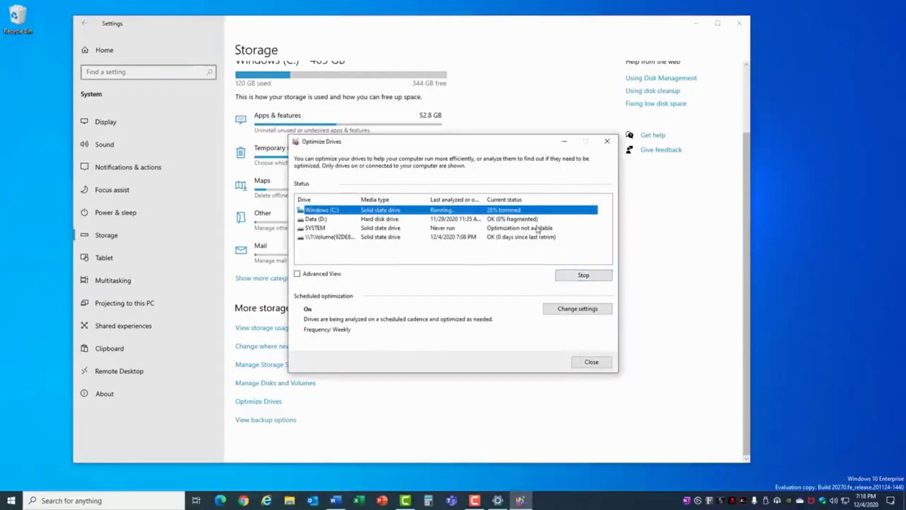
{"action": "left_click", "coordinate": [533, 220]}
{"action": "left_click", "coordinate": [593, 275]}
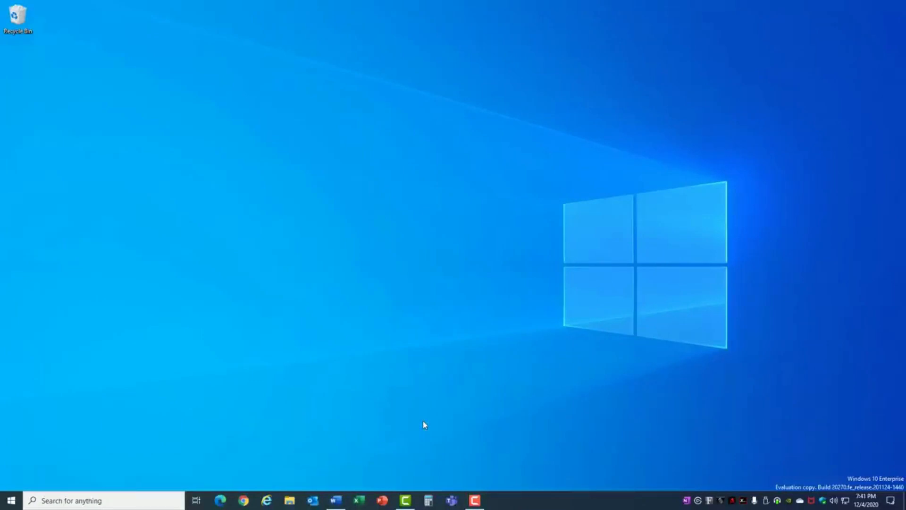
Open Recovery under Update & Security settings and start Reset this PC
{"action": "left_click", "coordinate": [12, 500]}
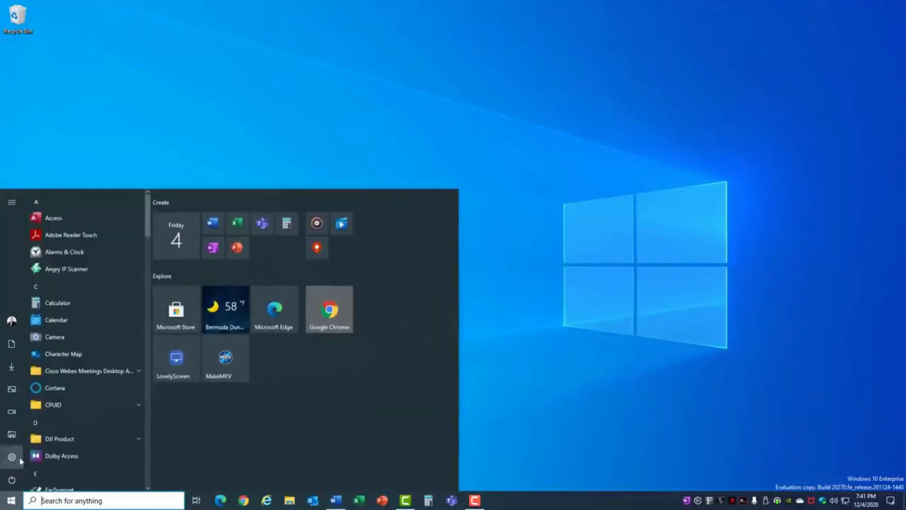
{"action": "left_click", "coordinate": [21, 460]}
{"action": "left_click", "coordinate": [399, 239]}
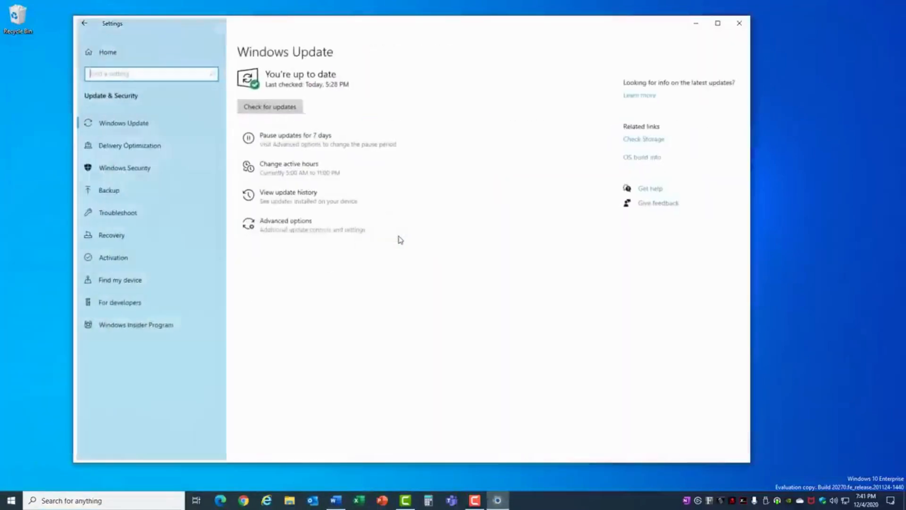
{"action": "left_click", "coordinate": [134, 242]}
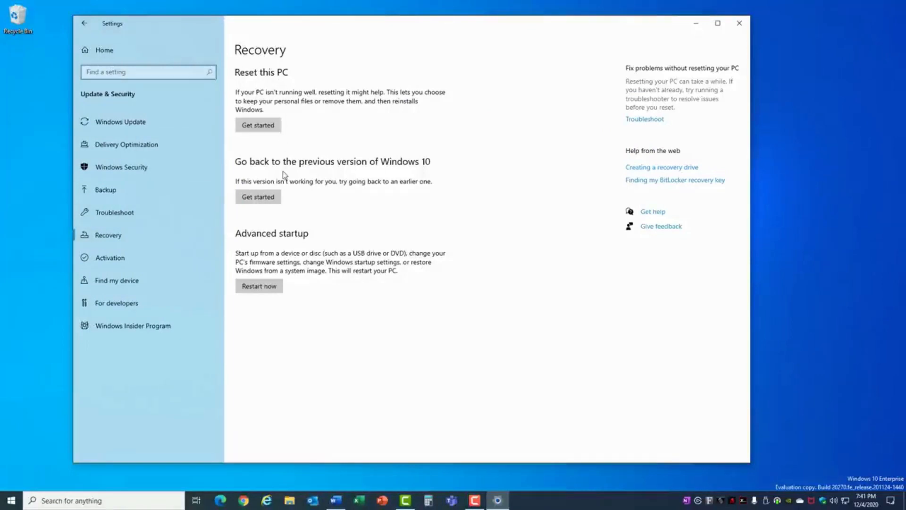
{"action": "left_click", "coordinate": [272, 129]}
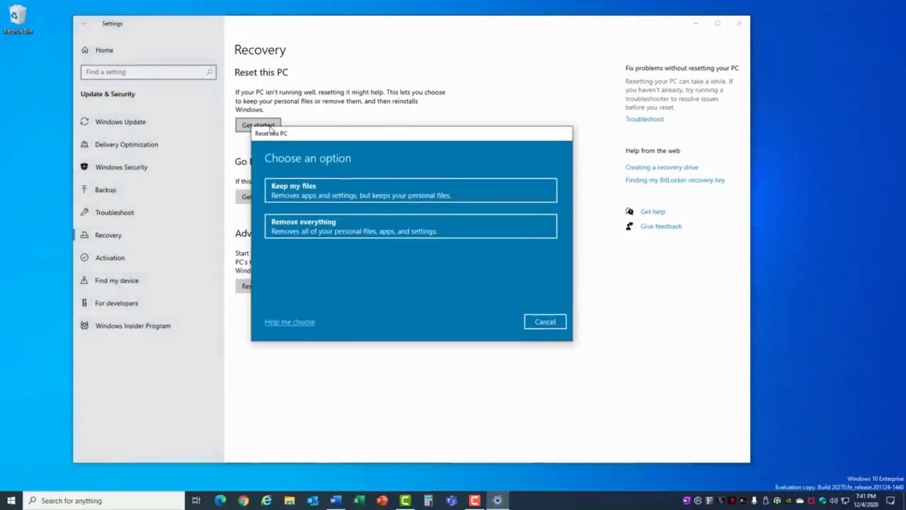